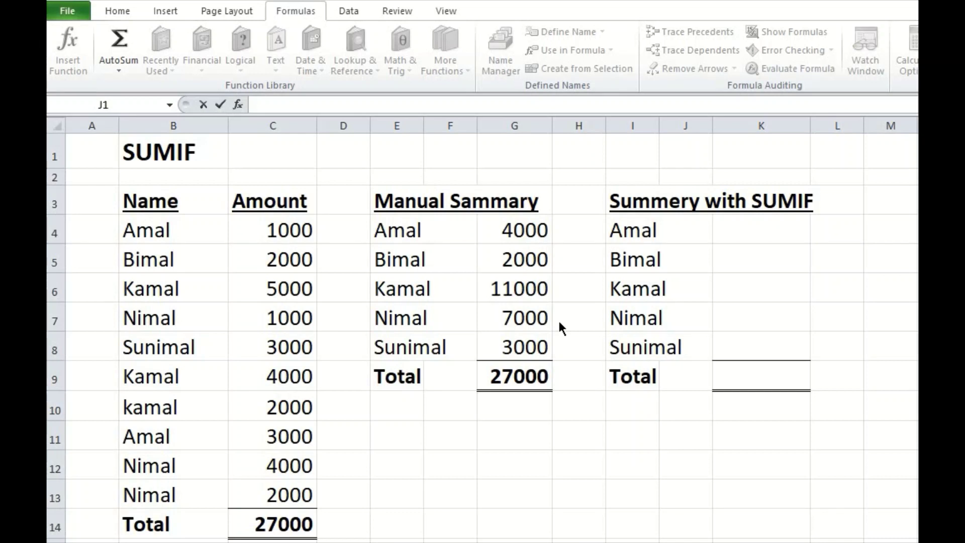
In K4 beside Amal, begin =SUMIF( by choosing SUMIF from the =sum autocomplete list
{"action": "left_click", "coordinate": [767, 234]}
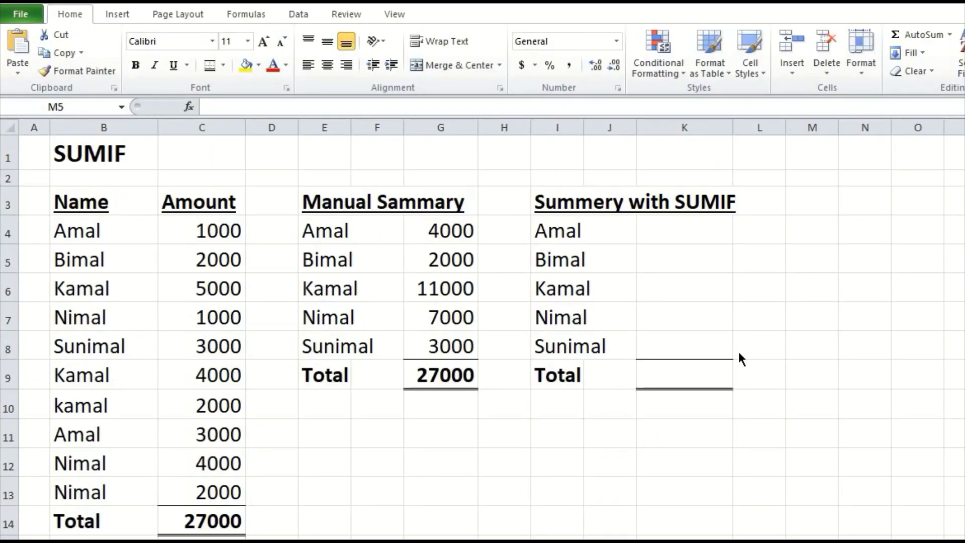
{"action": "left_click", "coordinate": [715, 236]}
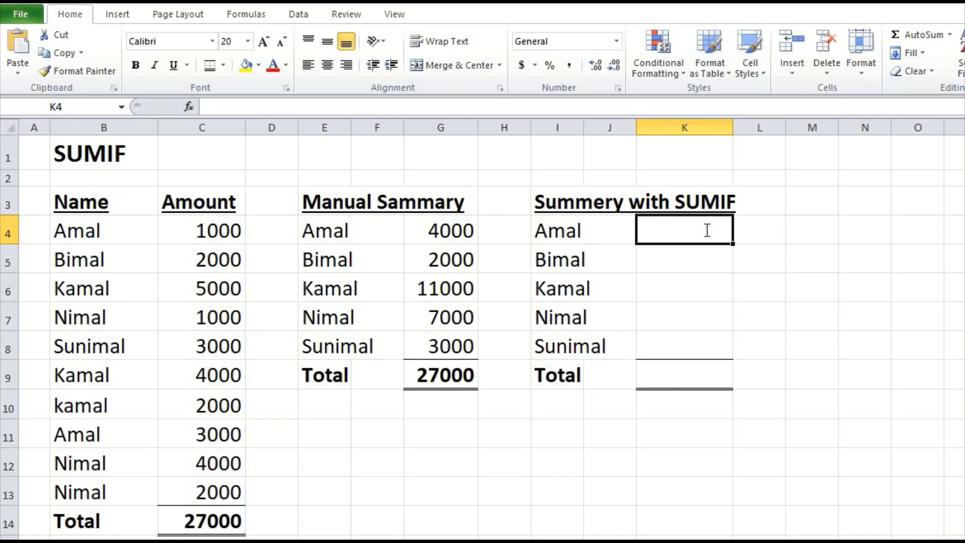
{"action": "type", "text": "="}
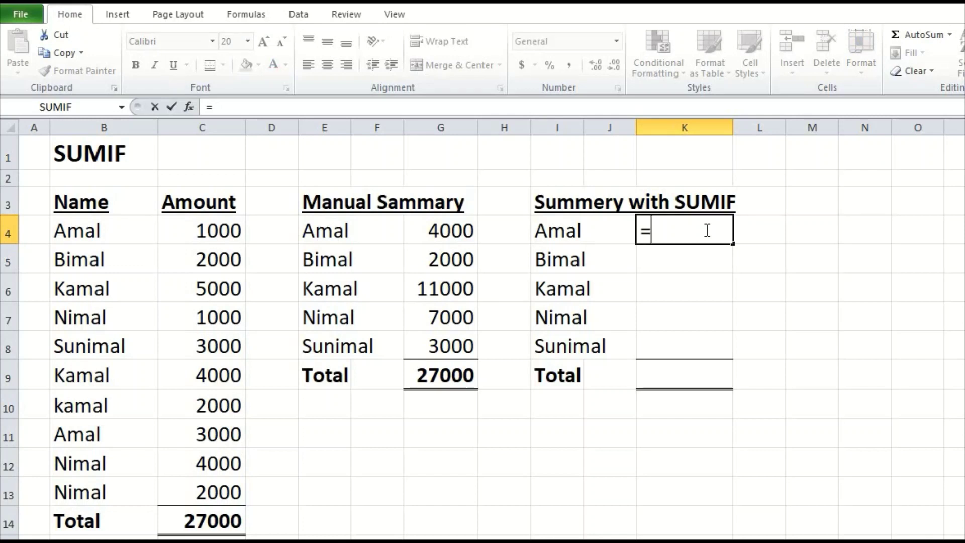
{"action": "type", "text": "sum"}
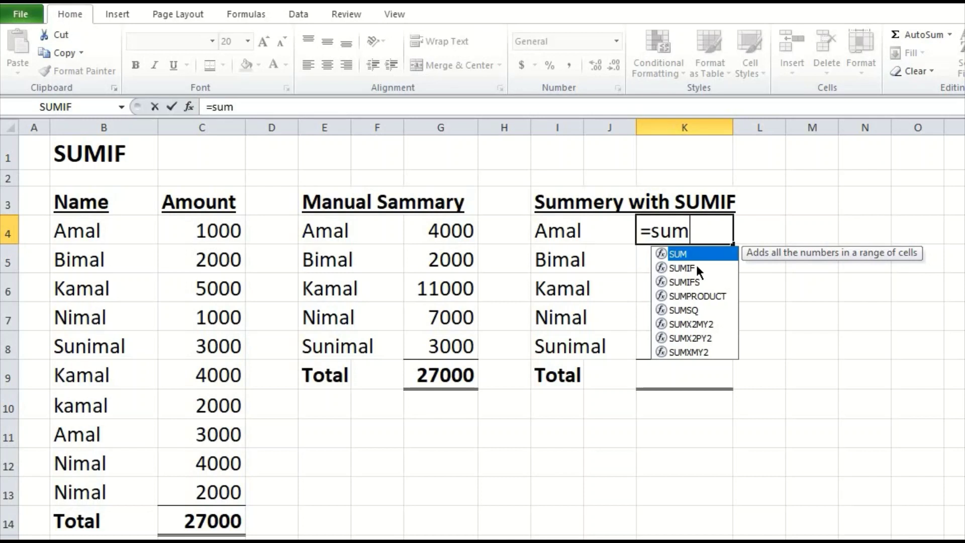
{"action": "double_click", "coordinate": [696, 268]}
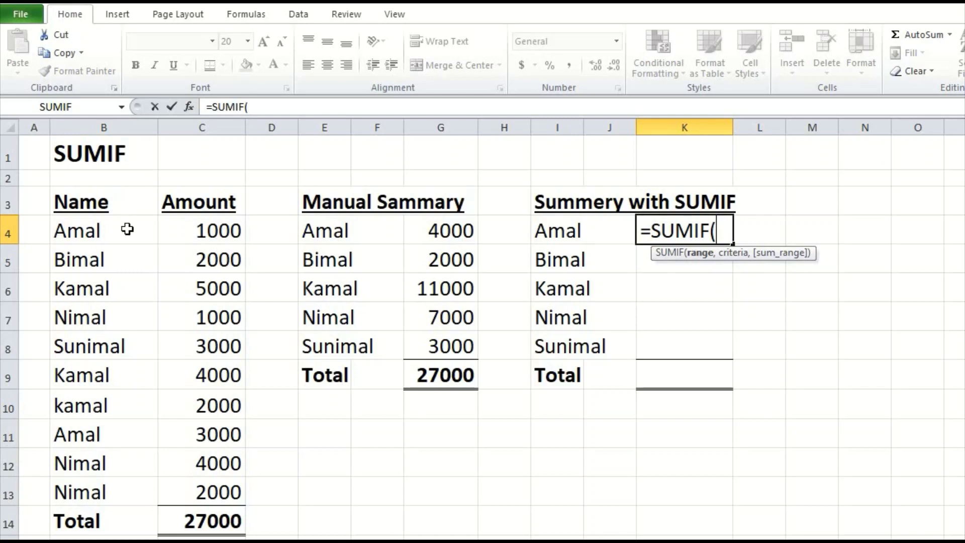
Enter the SUMIF arguments B4:B13, I4 and C4:C13 in K4 and close the parenthesis
{"action": "left_click_drag", "start_coordinate": [127, 226], "coordinate": [115, 484]}
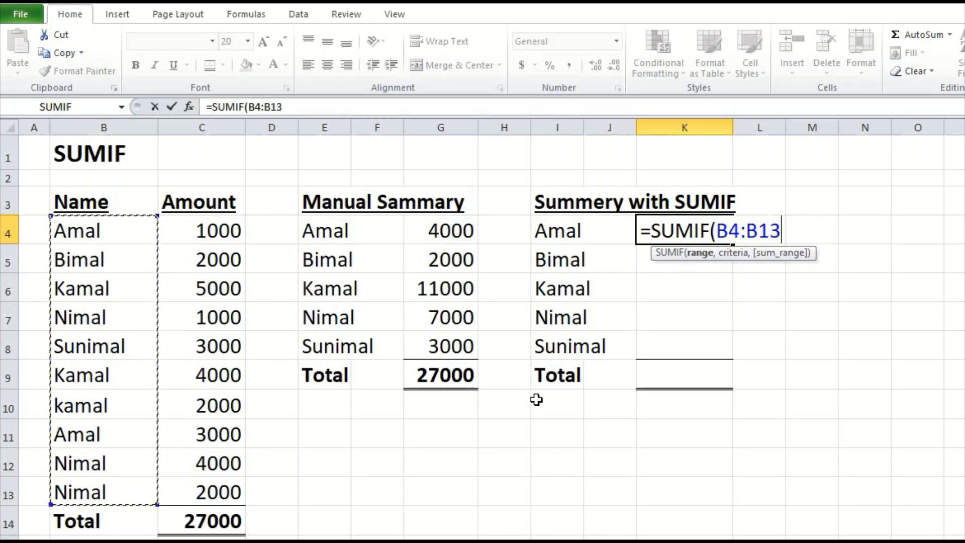
{"action": "type", "text": ","}
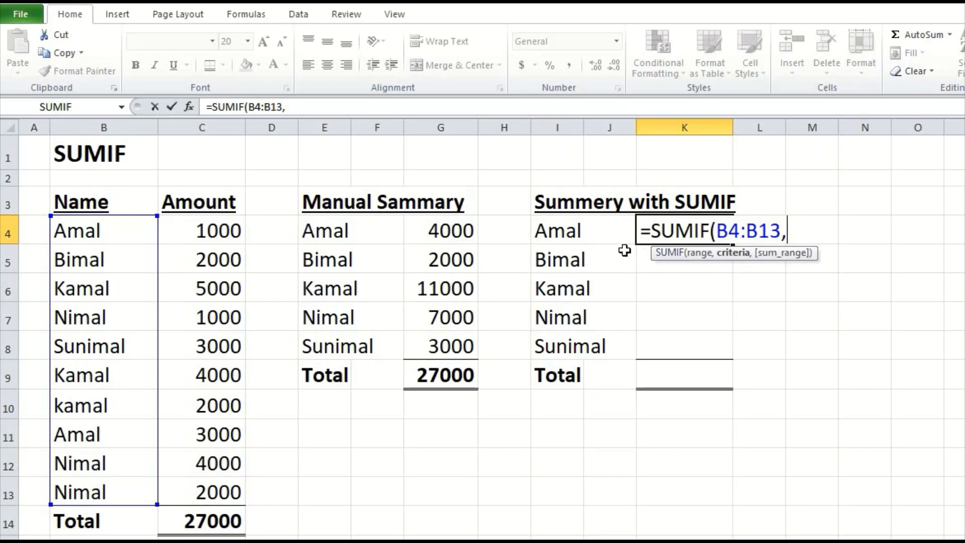
{"action": "left_click", "coordinate": [582, 238]}
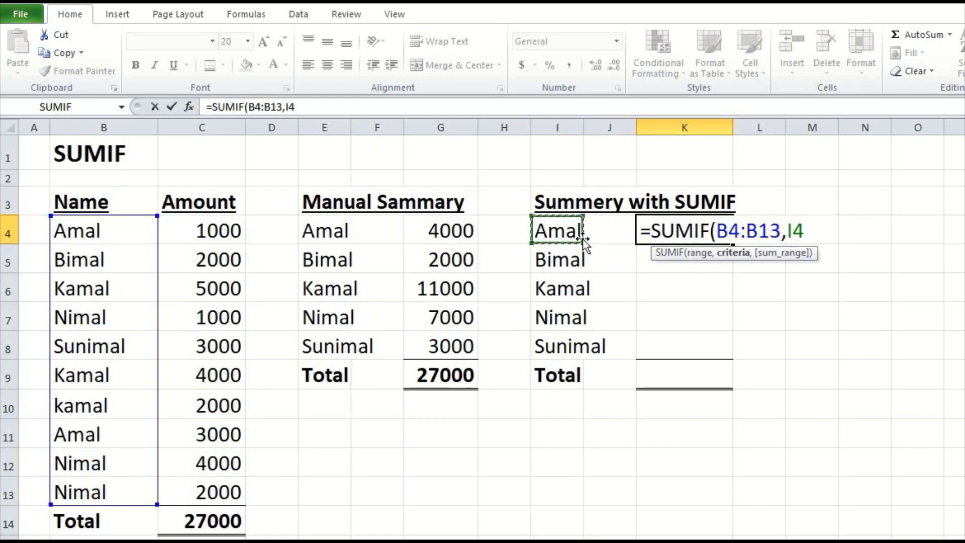
{"action": "type", "text": ","}
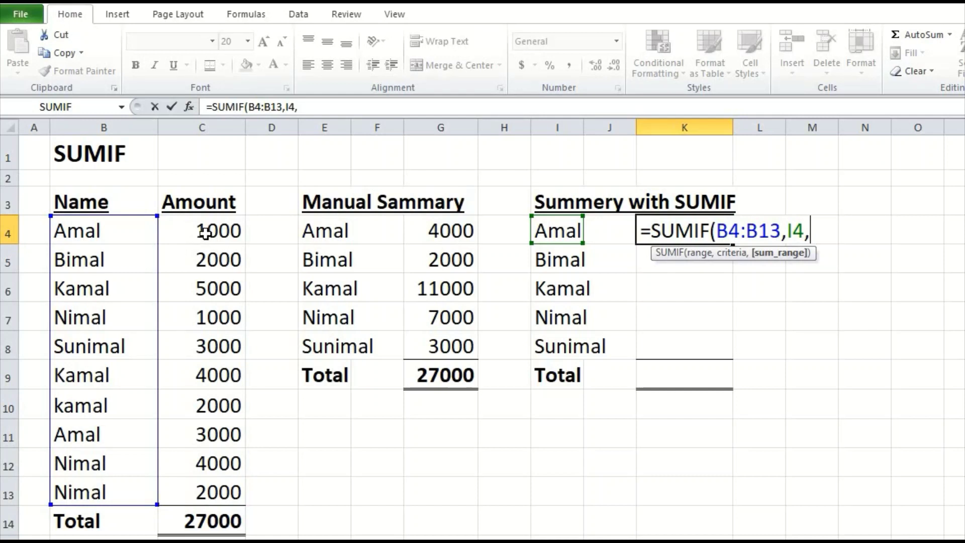
{"action": "left_click_drag", "start_coordinate": [205, 233], "coordinate": [205, 487]}
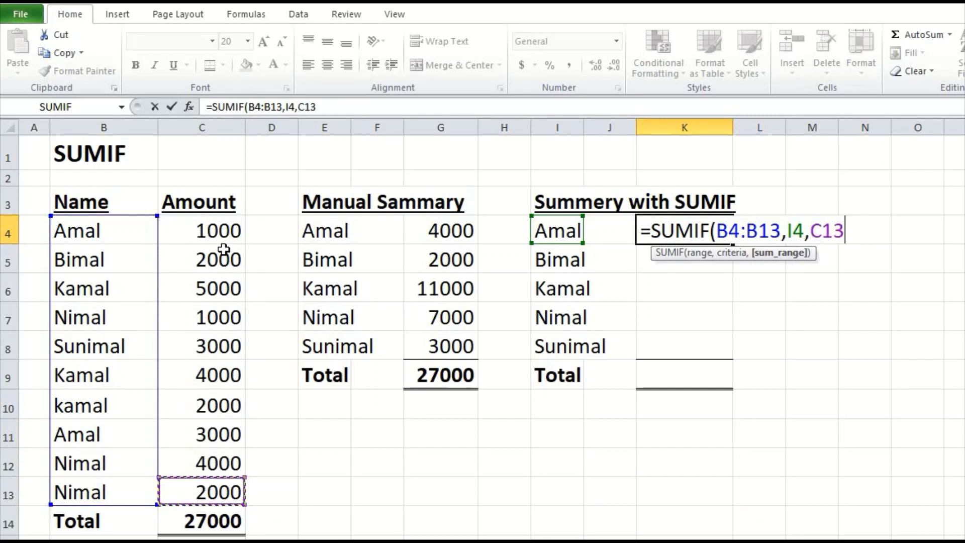
{"action": "left_click", "coordinate": [221, 234]}
{"action": "left_click_drag", "start_coordinate": [221, 234], "coordinate": [214, 482]}
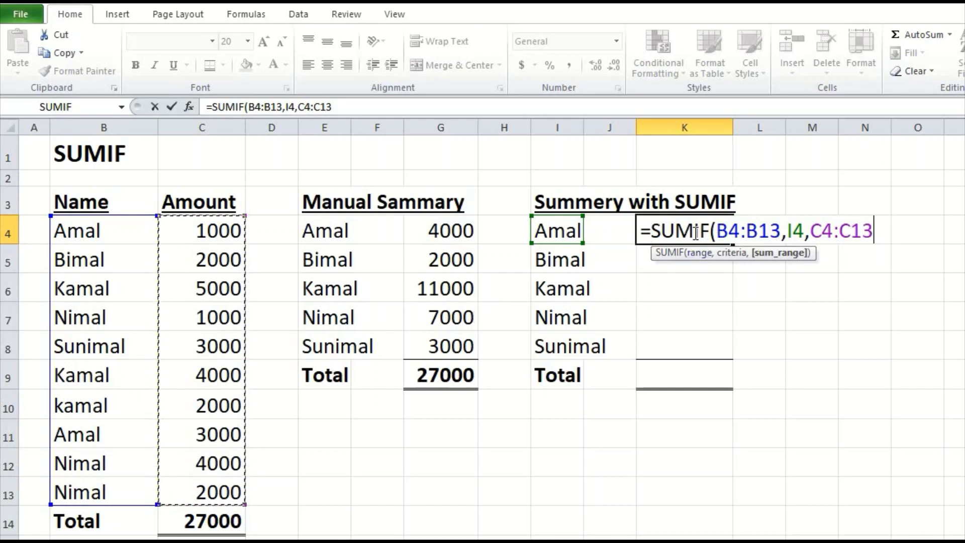
{"action": "type", "text": ")"}
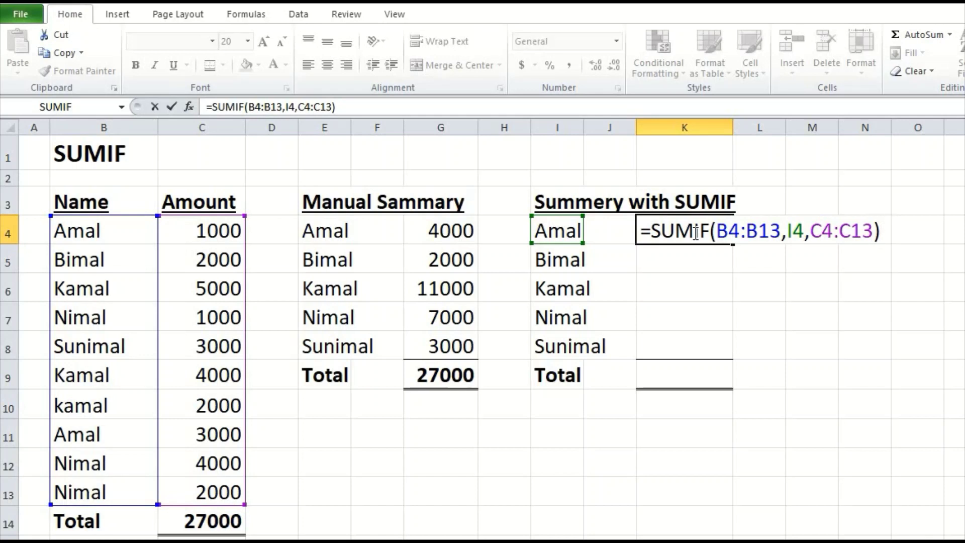
Commit K4's =SUMIF(B4:B13,I4,C4:C13) formula, returning 4000 for Amal, and reselect K4 to check it
{"action": "key", "text": "Return"}
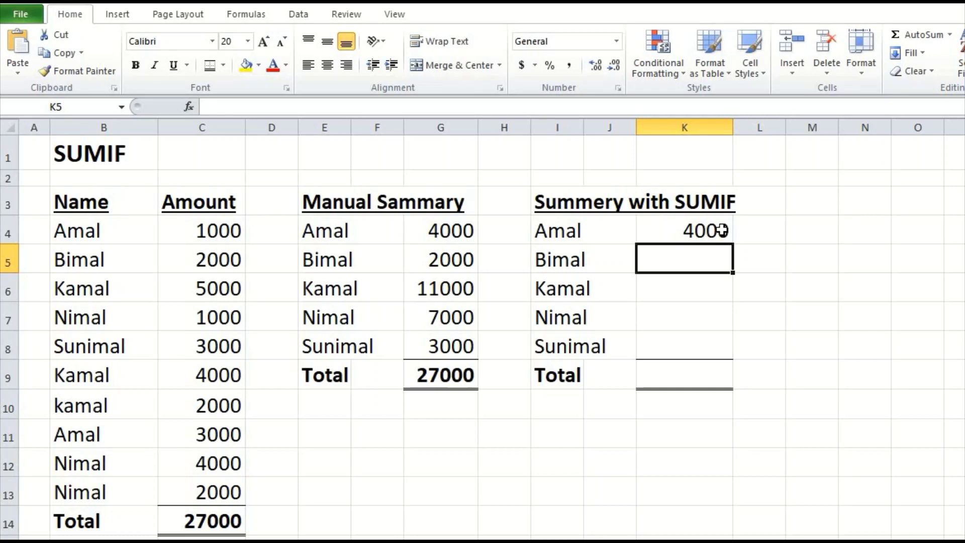
{"action": "left_click", "coordinate": [722, 230]}
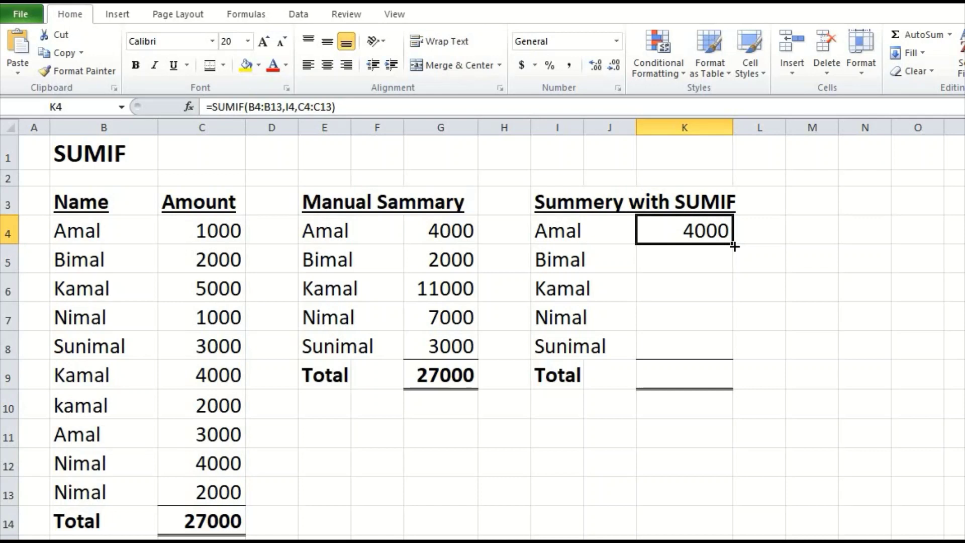
Fill K4's formula down to K8, giving 2000, 11000, 7000, 3000, and inspect K5's shifted references
{"action": "left_click_drag", "start_coordinate": [734, 246], "coordinate": [734, 291]}
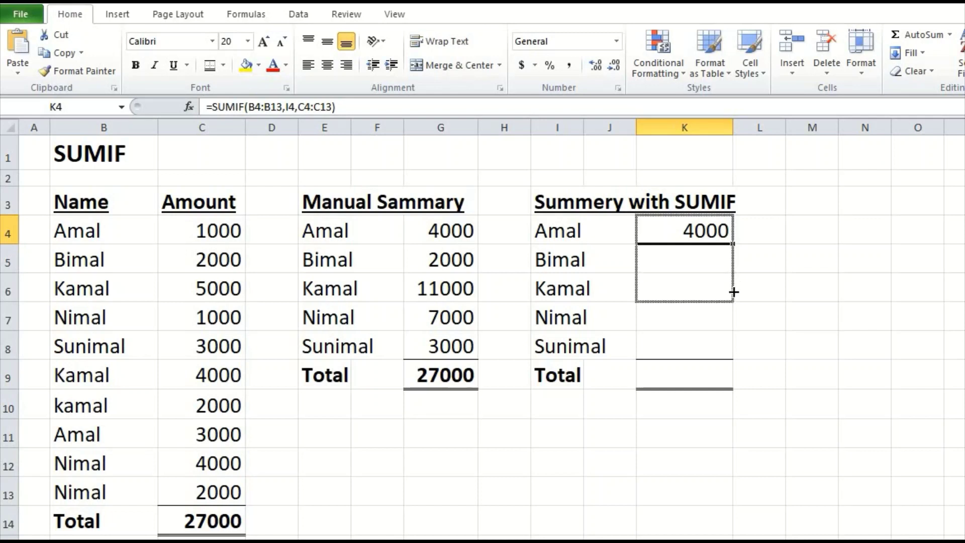
{"action": "left_click_drag", "start_coordinate": [734, 292], "coordinate": [731, 348]}
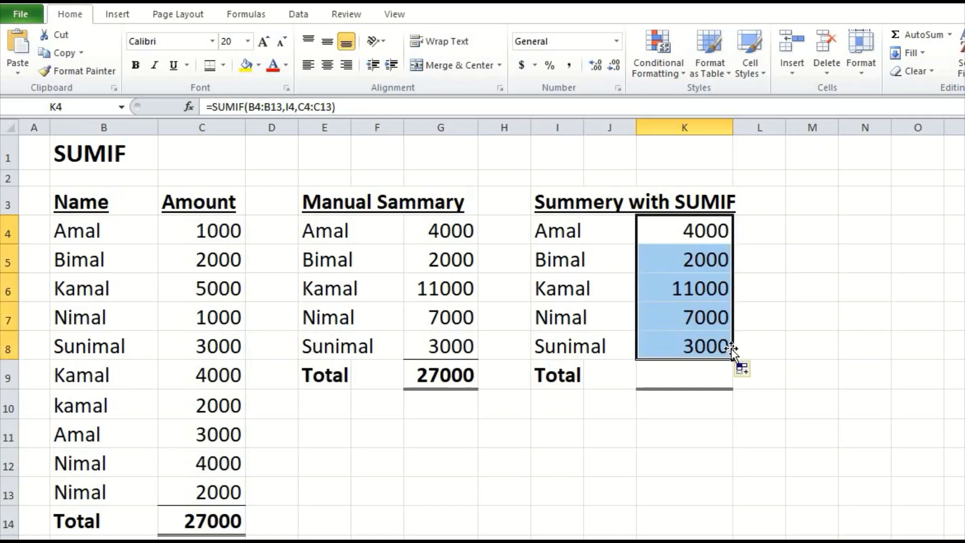
{"action": "left_click", "coordinate": [717, 255]}
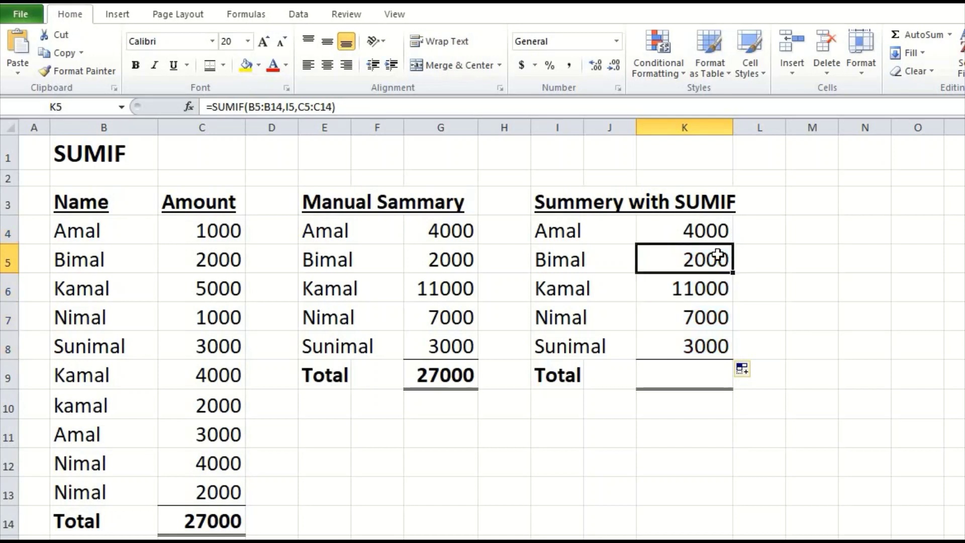
{"action": "left_click", "coordinate": [346, 104]}
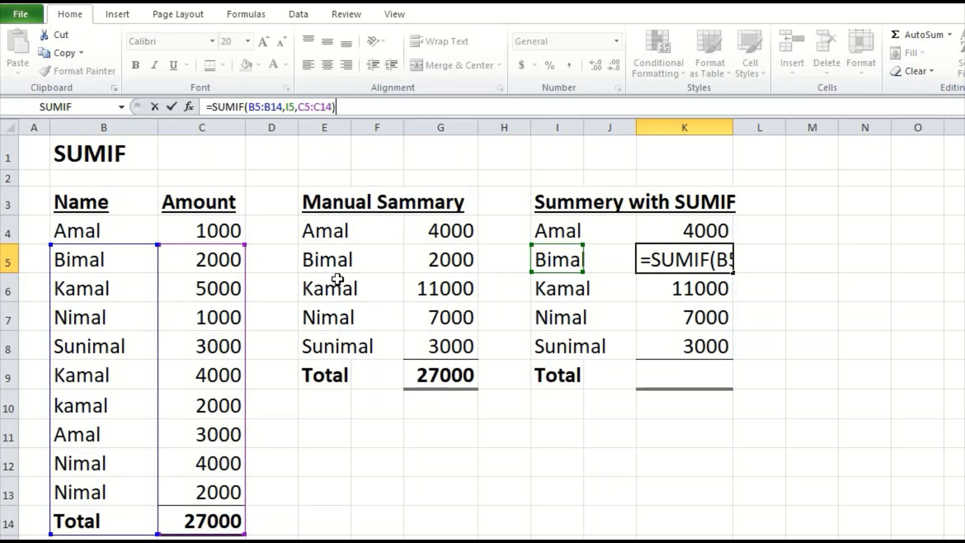
{"action": "left_click", "coordinate": [703, 228]}
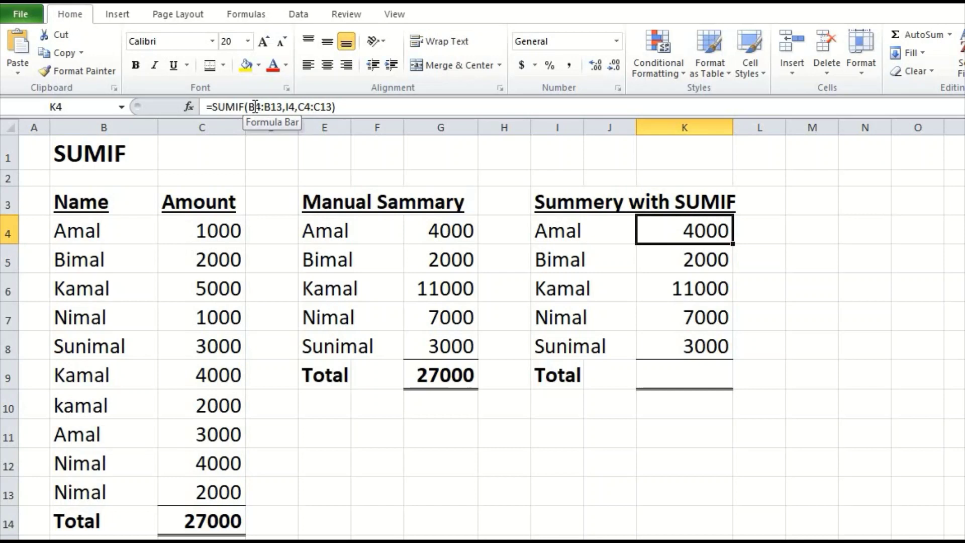
Lock K4's ranges as $B$4:$B$13 and $C$4:$C$13 using F4, keeping Amal's total at 4000
{"action": "left_click", "coordinate": [255, 106]}
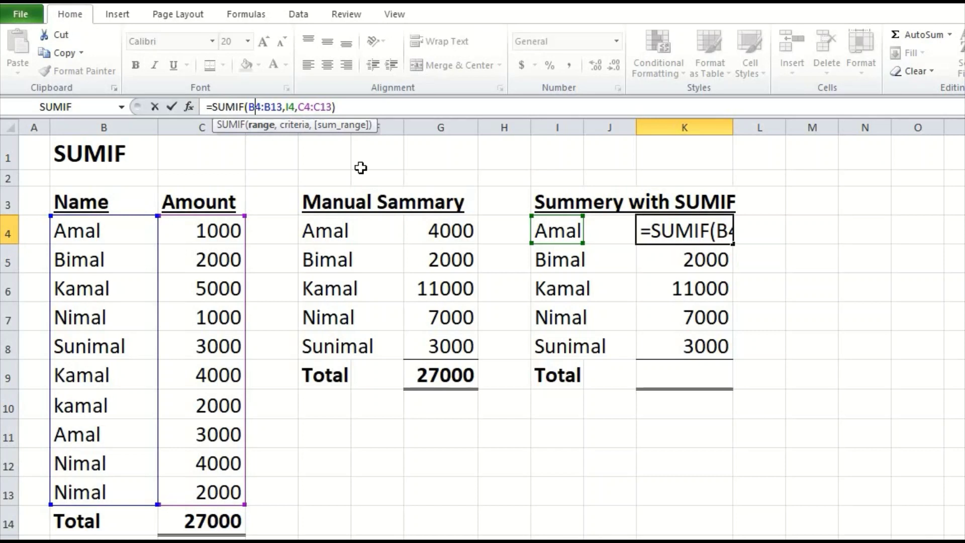
{"action": "key", "text": "F4"}
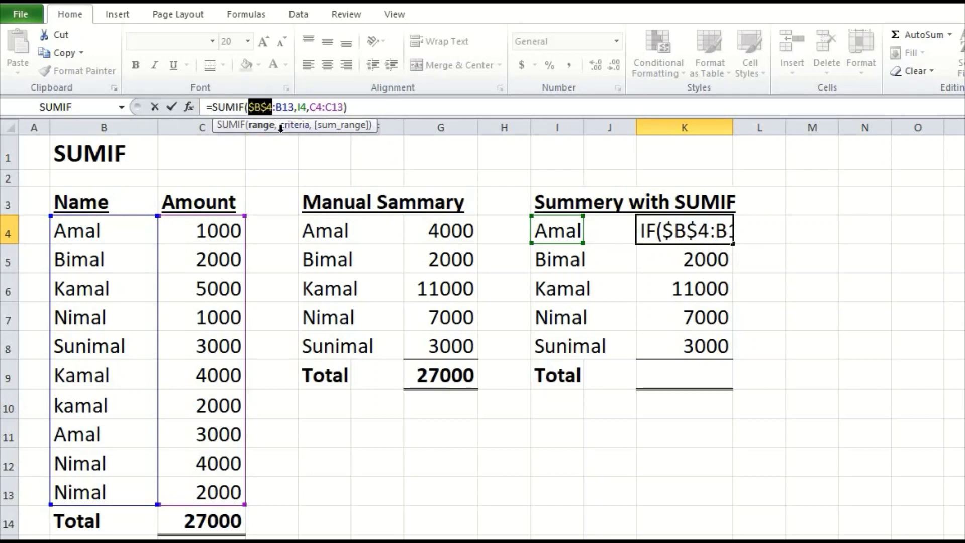
{"action": "left_click", "coordinate": [283, 106]}
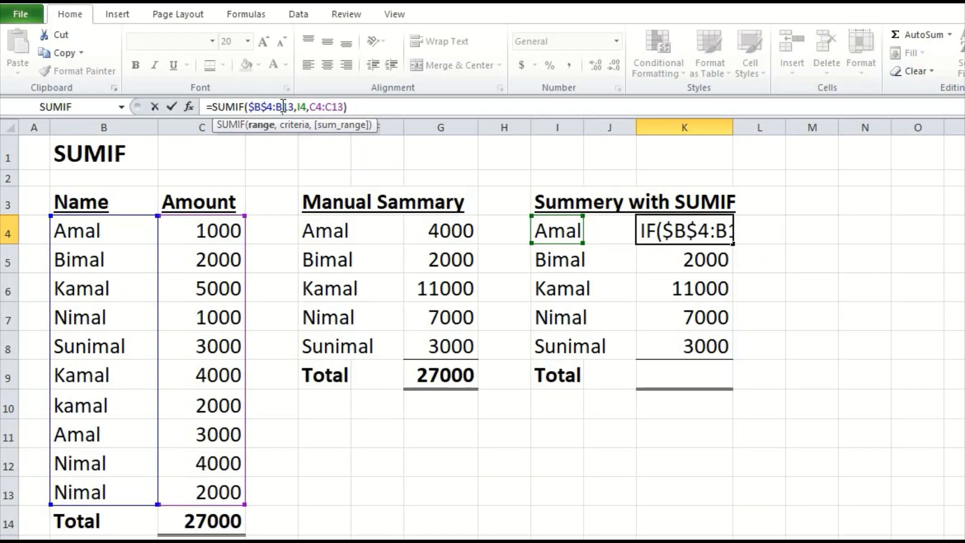
{"action": "key", "text": "F4"}
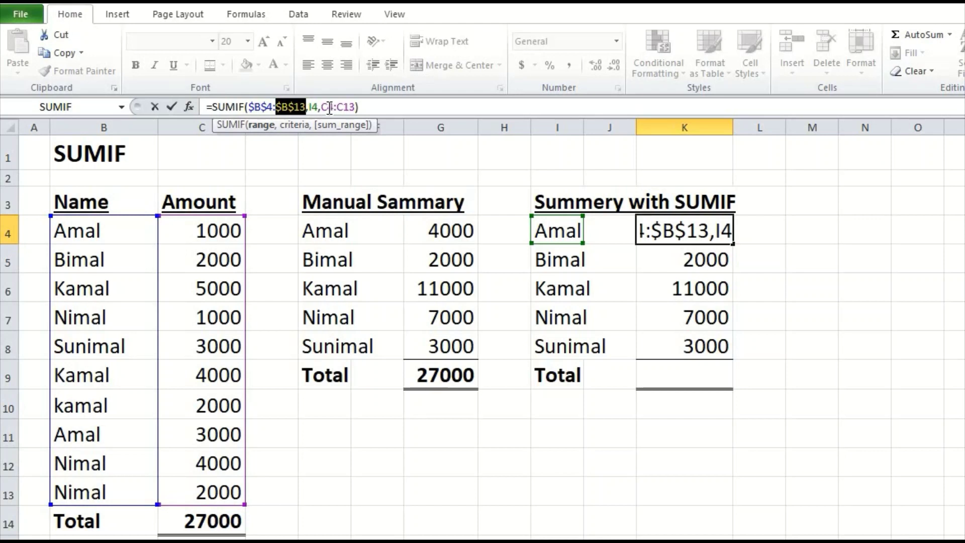
{"action": "left_click", "coordinate": [329, 107]}
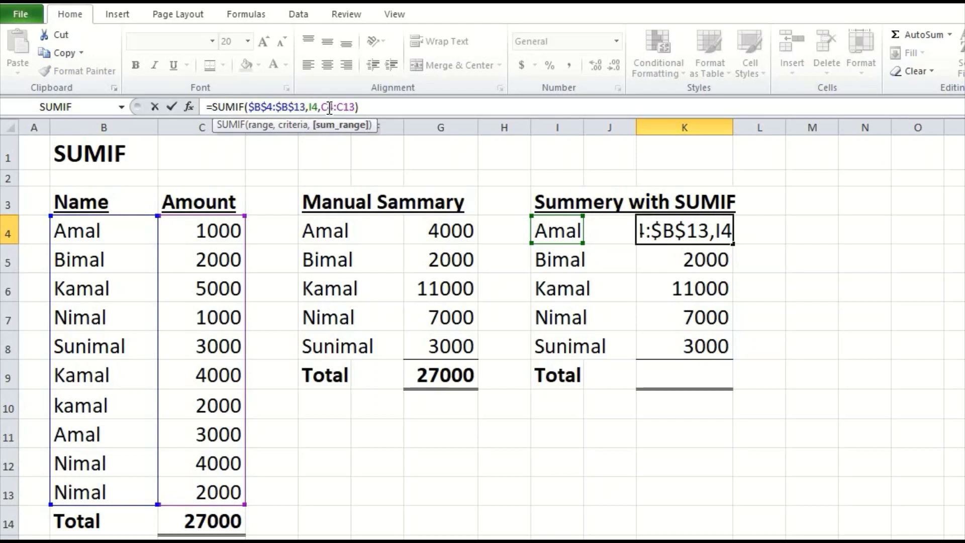
{"action": "key", "text": "F4"}
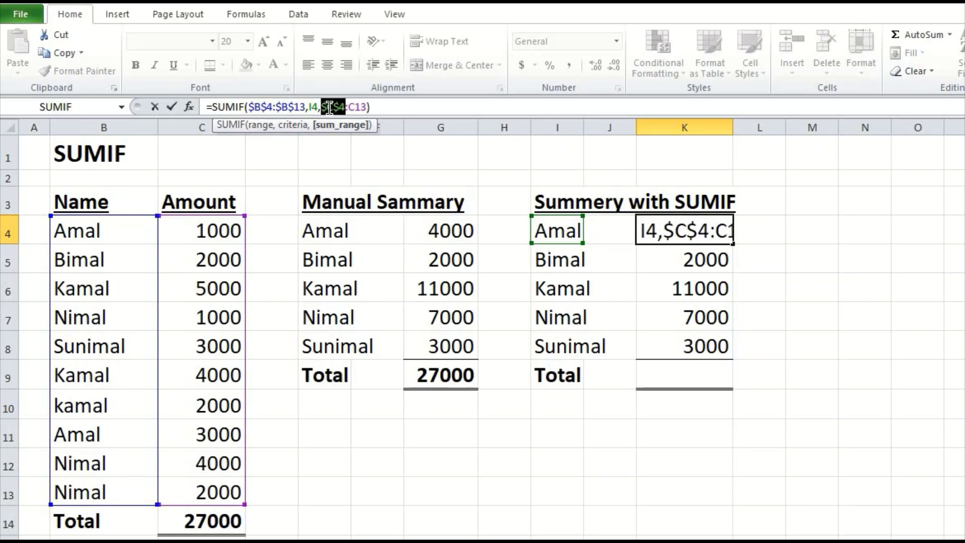
{"action": "left_click", "coordinate": [356, 107]}
{"action": "key", "text": "F4"}
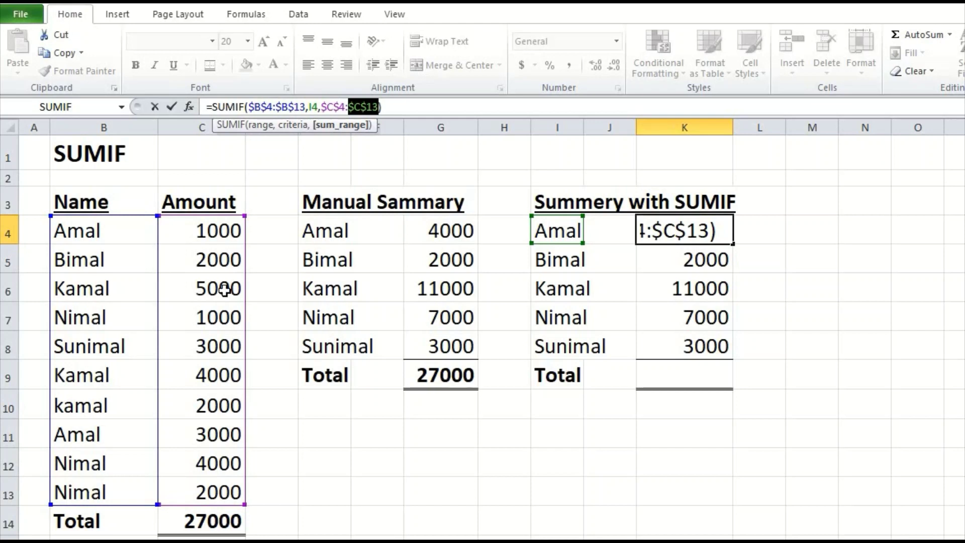
{"action": "key", "text": "Return"}
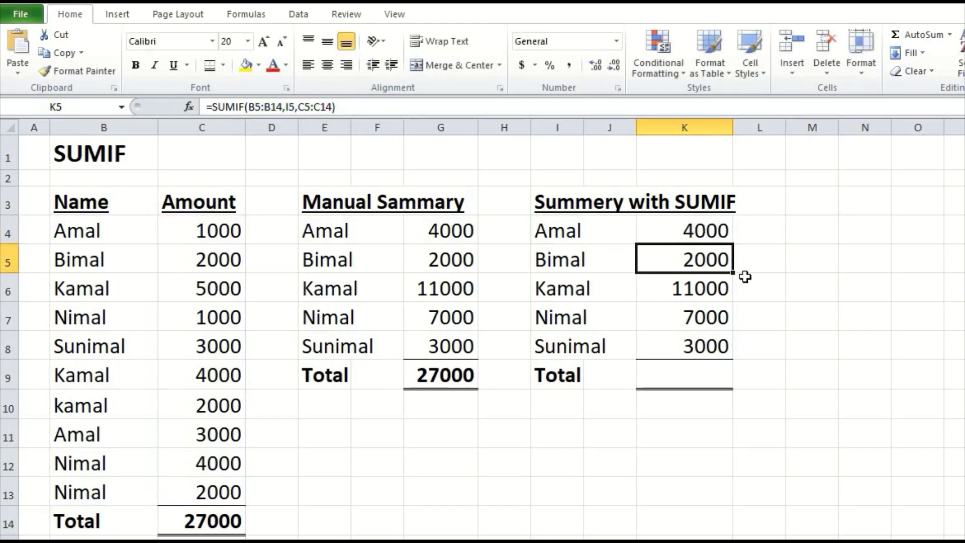
{"action": "left_click", "coordinate": [722, 240]}
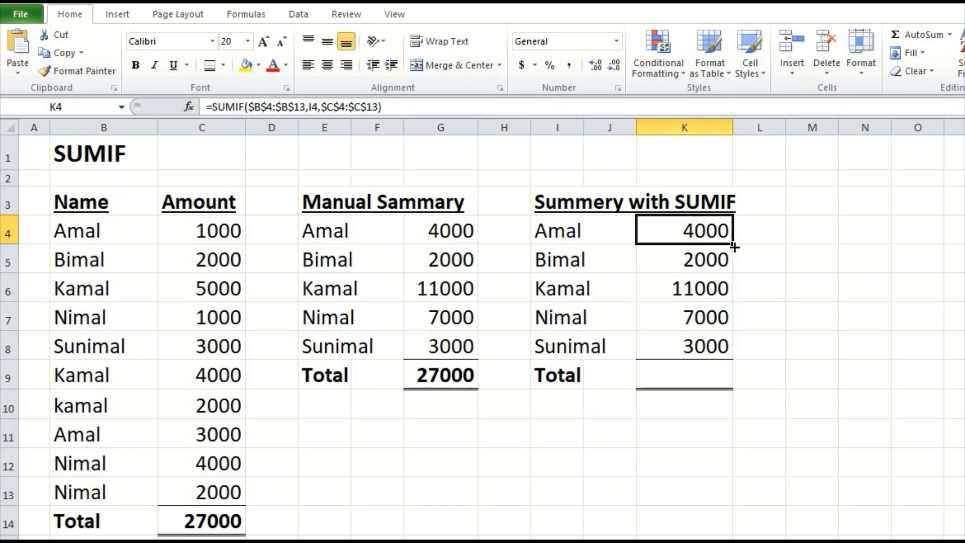
Fill the absolute SUMIF formula down to K8 and verify the locked ranges in K5 and K6
{"action": "left_click_drag", "start_coordinate": [735, 247], "coordinate": [725, 352]}
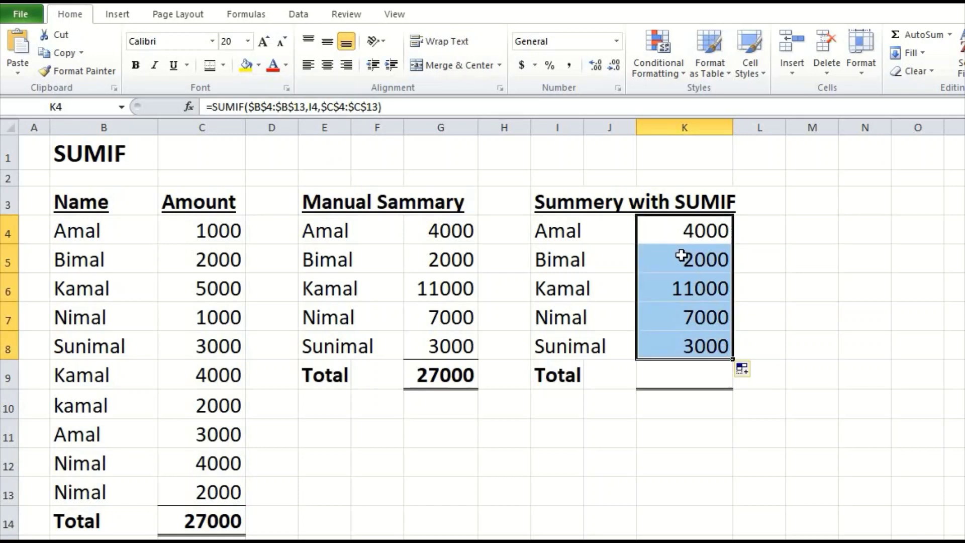
{"action": "left_click", "coordinate": [681, 255]}
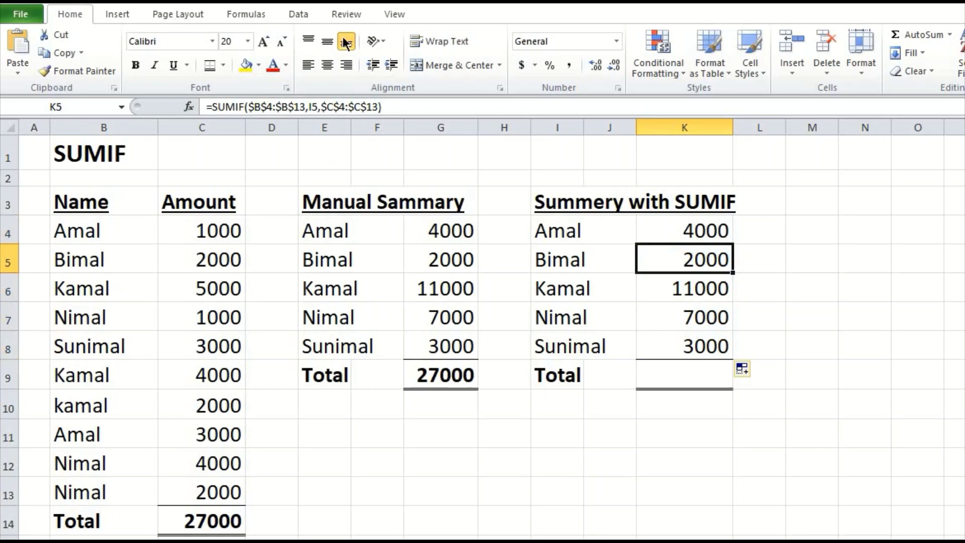
{"action": "left_click", "coordinate": [397, 106]}
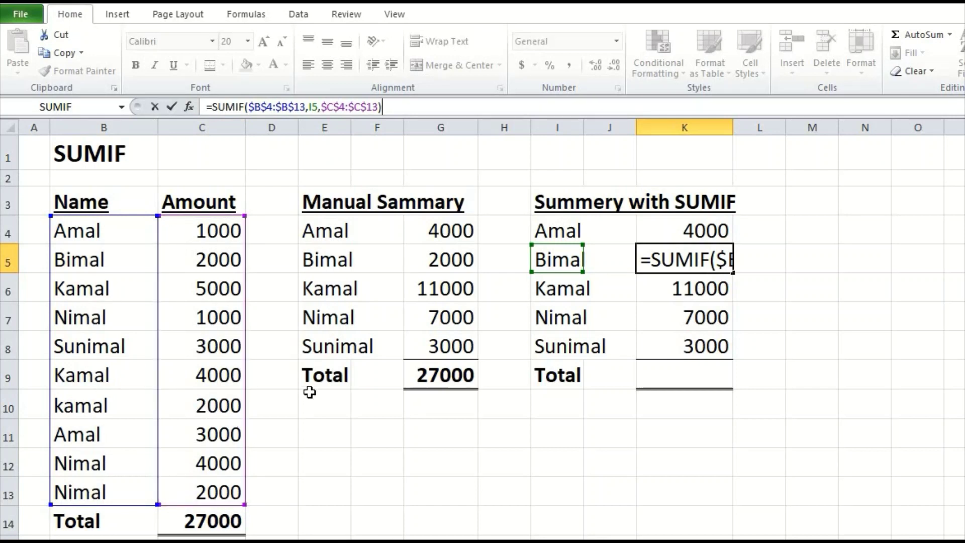
{"action": "left_click", "coordinate": [823, 333]}
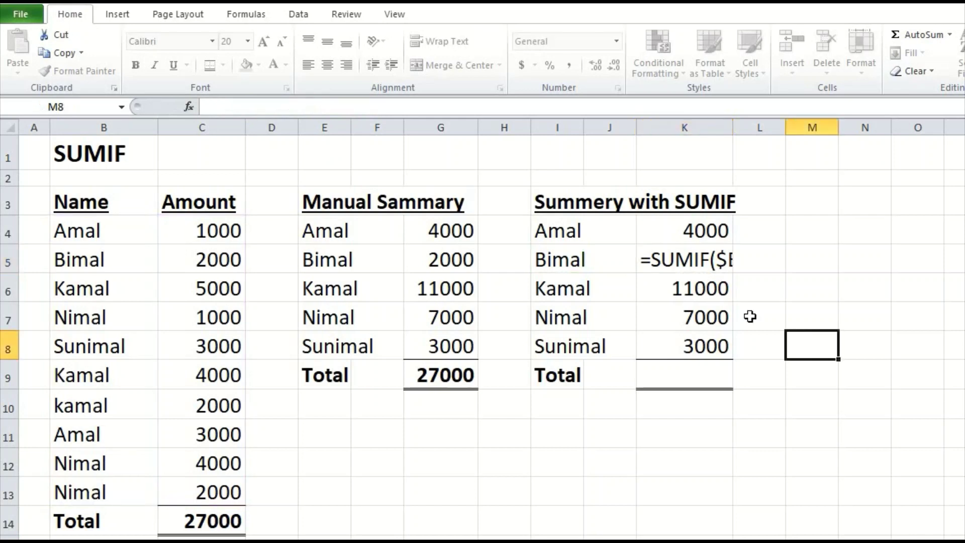
{"action": "left_click", "coordinate": [706, 285]}
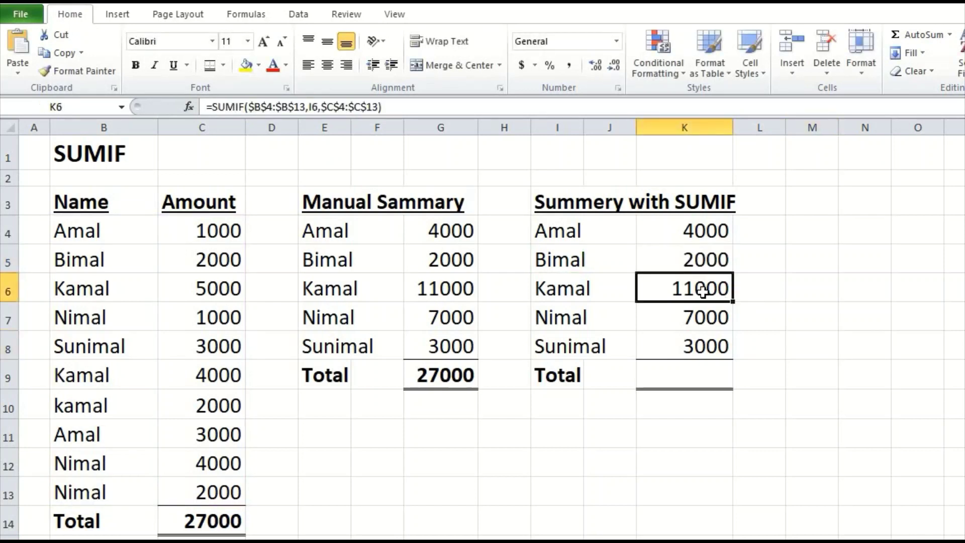
{"action": "left_click", "coordinate": [409, 107]}
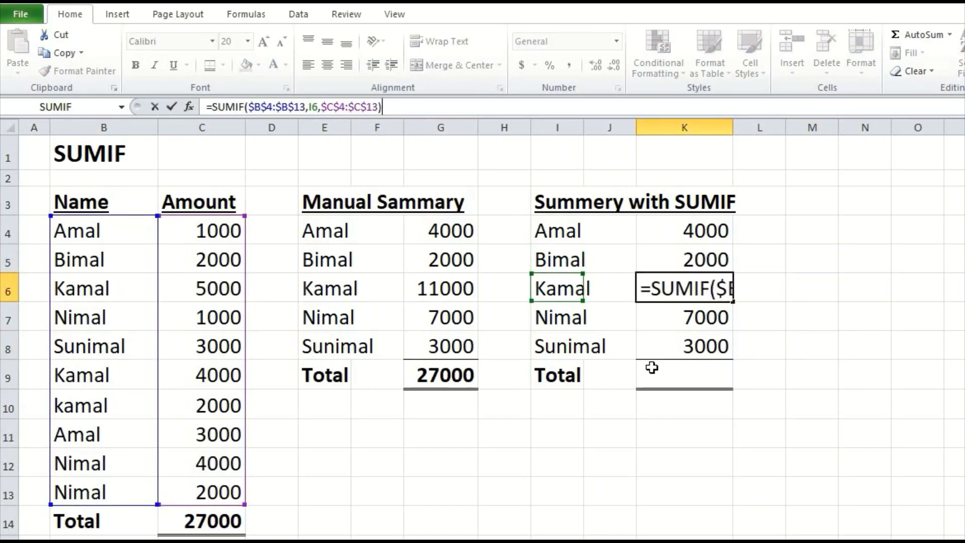
{"action": "left_click", "coordinate": [786, 432]}
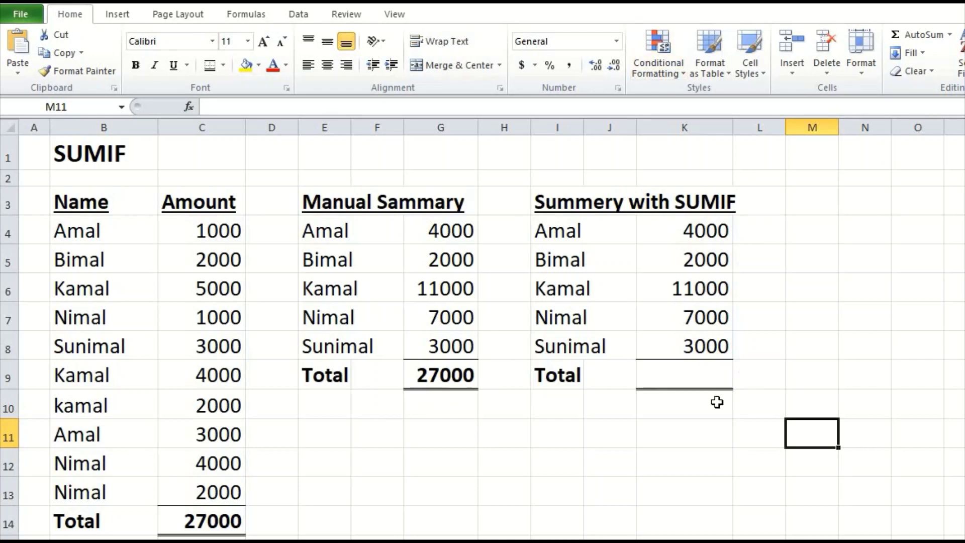
{"action": "left_click", "coordinate": [817, 231]}
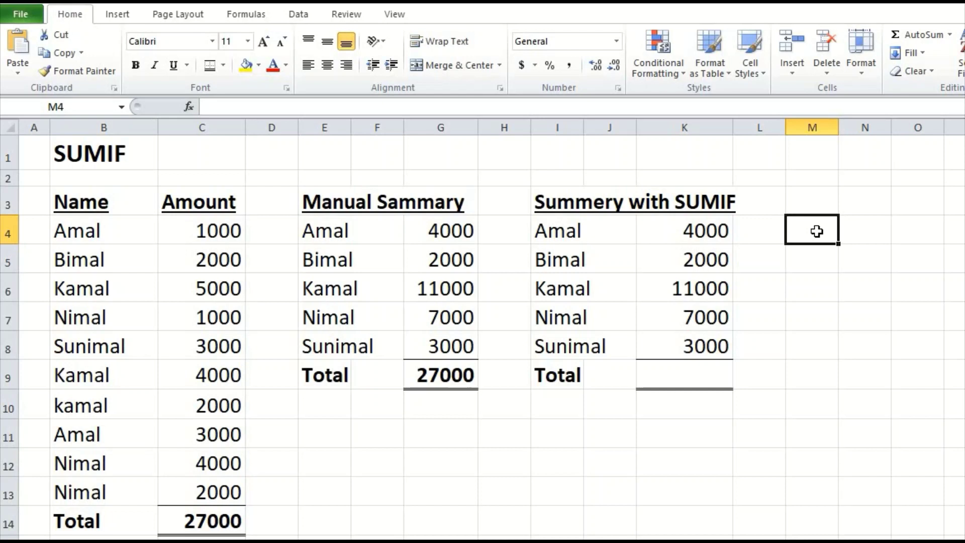
Enter +G4=K4 in M4 and fill it down to M8, every check showing TRUE
{"action": "type", "text": "+"}
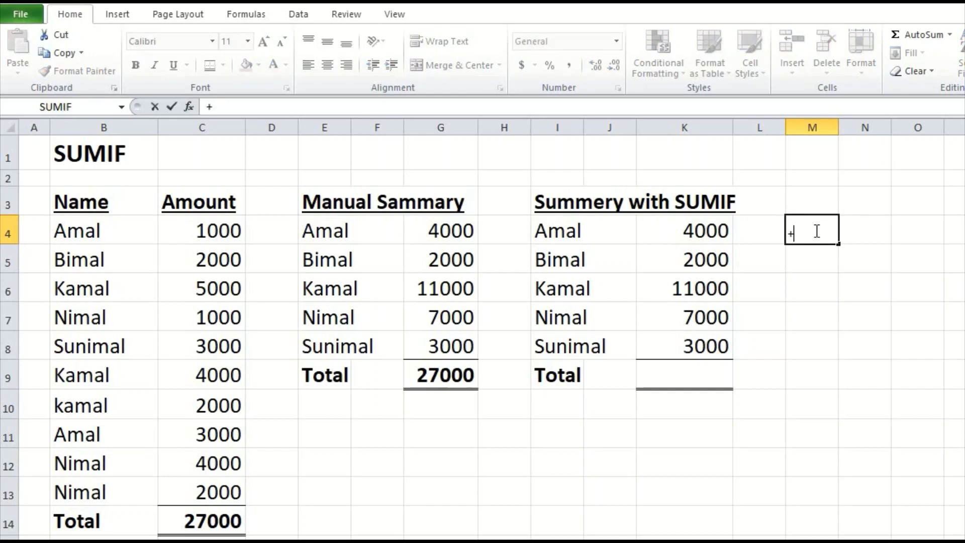
{"action": "left_click", "coordinate": [462, 230]}
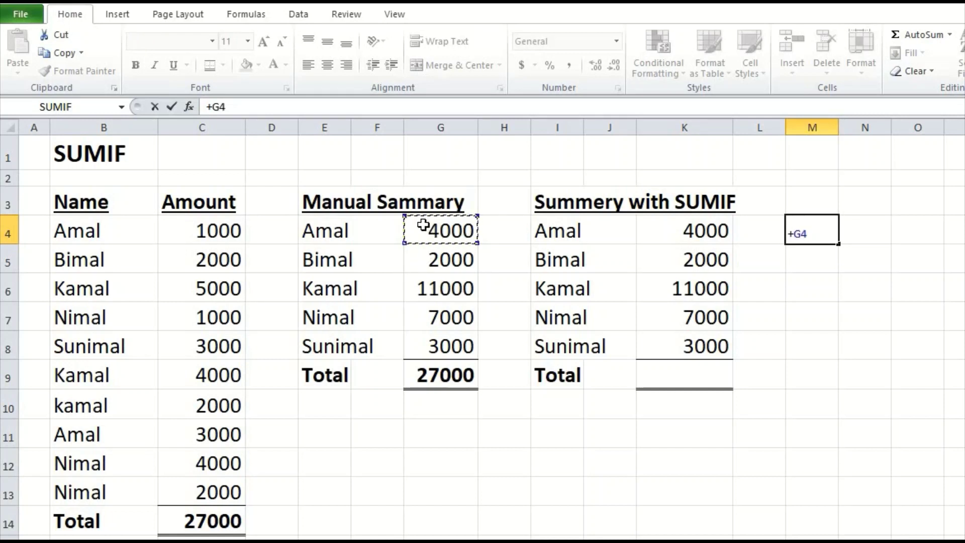
{"action": "type", "text": "="}
{"action": "left_click", "coordinate": [673, 227]}
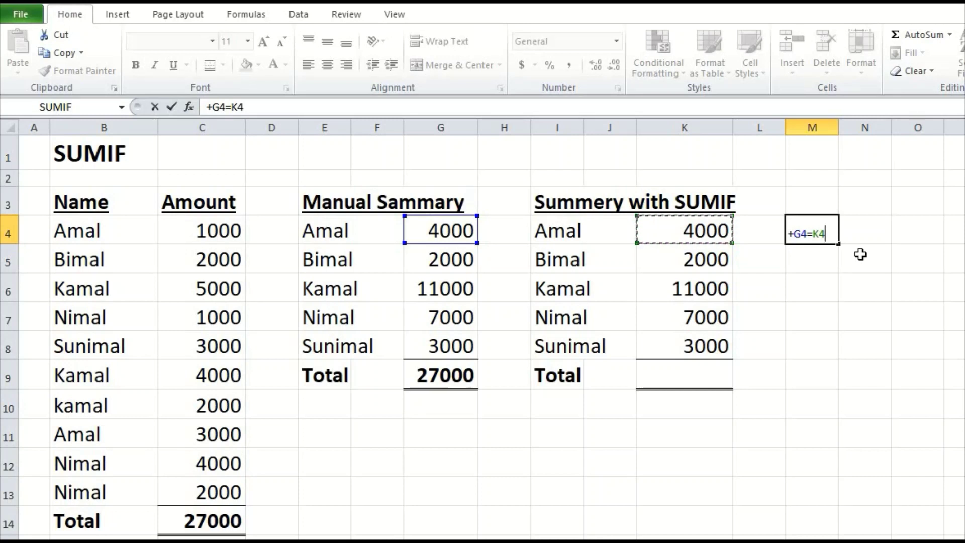
{"action": "key", "text": "Return"}
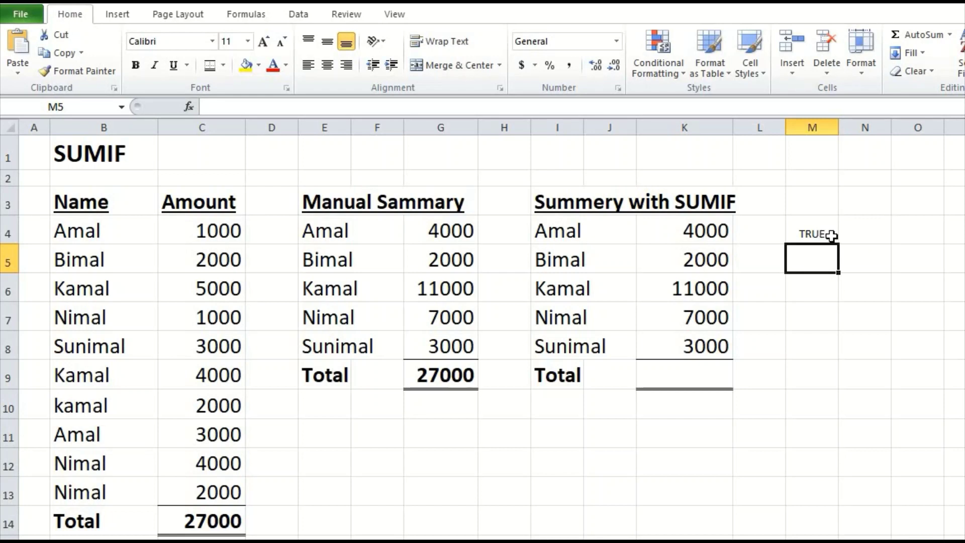
{"action": "left_click", "coordinate": [826, 237]}
{"action": "left_click_drag", "start_coordinate": [839, 245], "coordinate": [836, 358]}
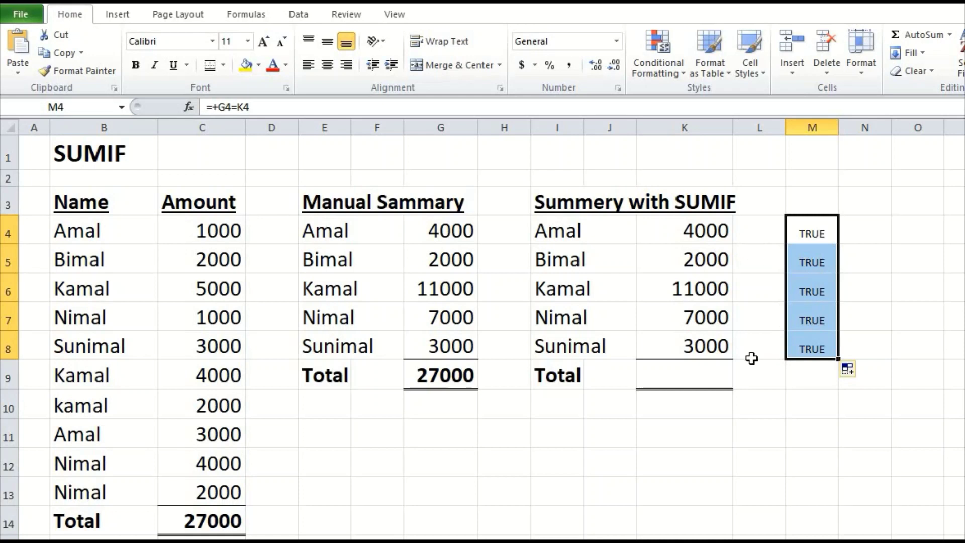
AutoSum K4:K8 into K9 with Alt+=, giving a SUMIF total of 27000
{"action": "left_click", "coordinate": [707, 377]}
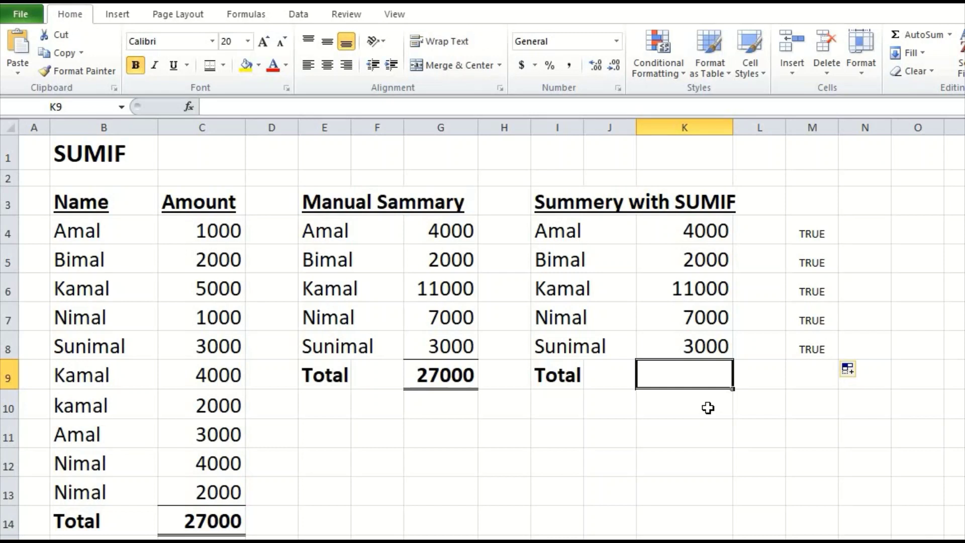
{"action": "key", "text": "alt"}
{"action": "key", "text": "alt+equal"}
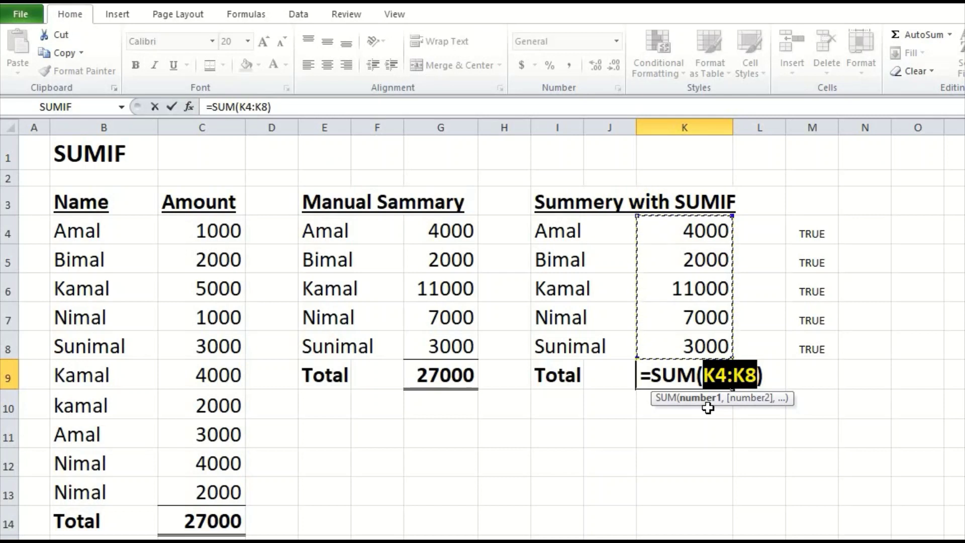
{"action": "key", "text": "Return"}
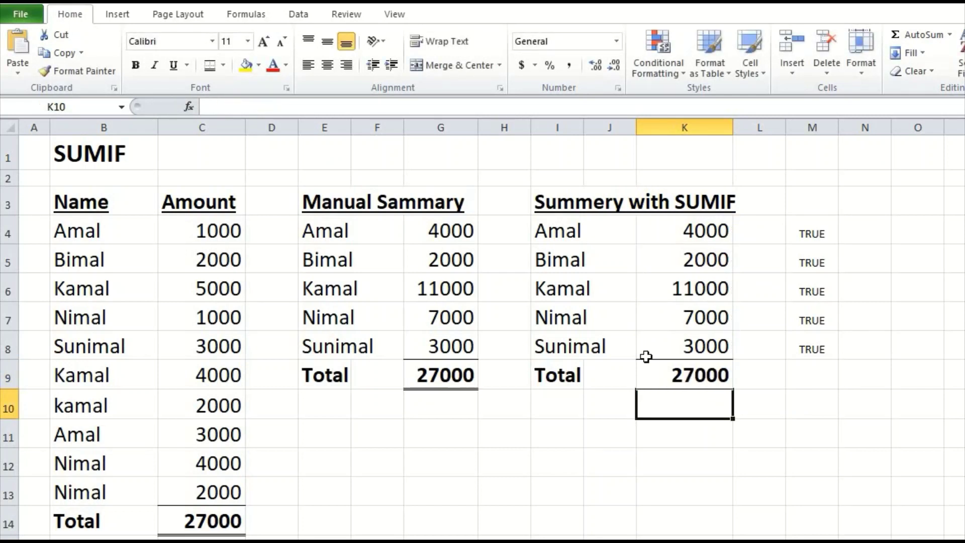
{"action": "left_click", "coordinate": [802, 372]}
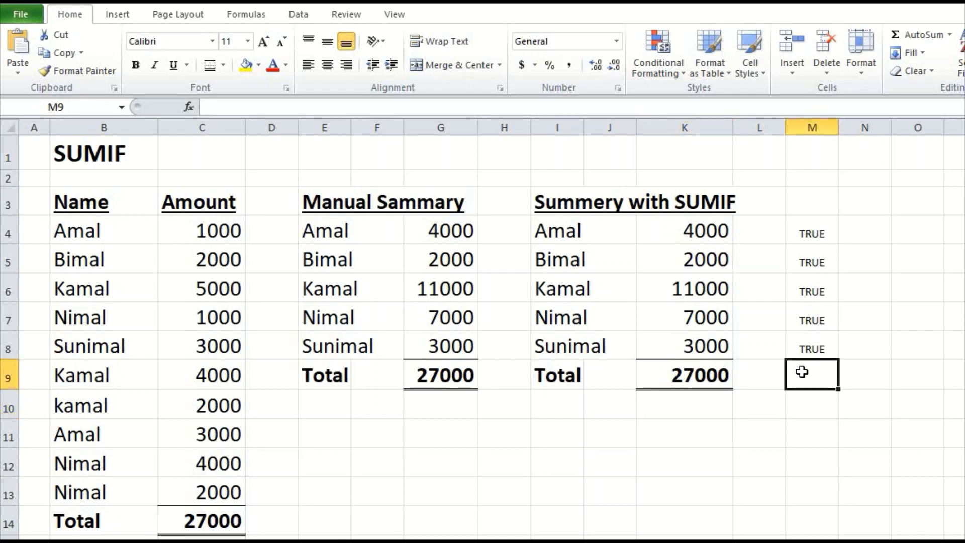
Add a +G9=K9 check comparing the manual and SUMIF totals, showing TRUE
{"action": "type", "text": "+"}
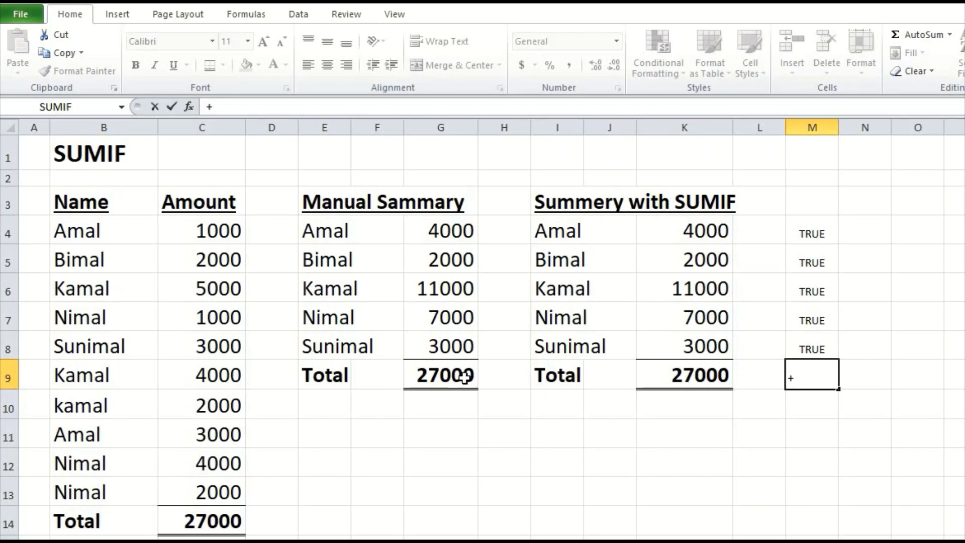
{"action": "left_click", "coordinate": [465, 377]}
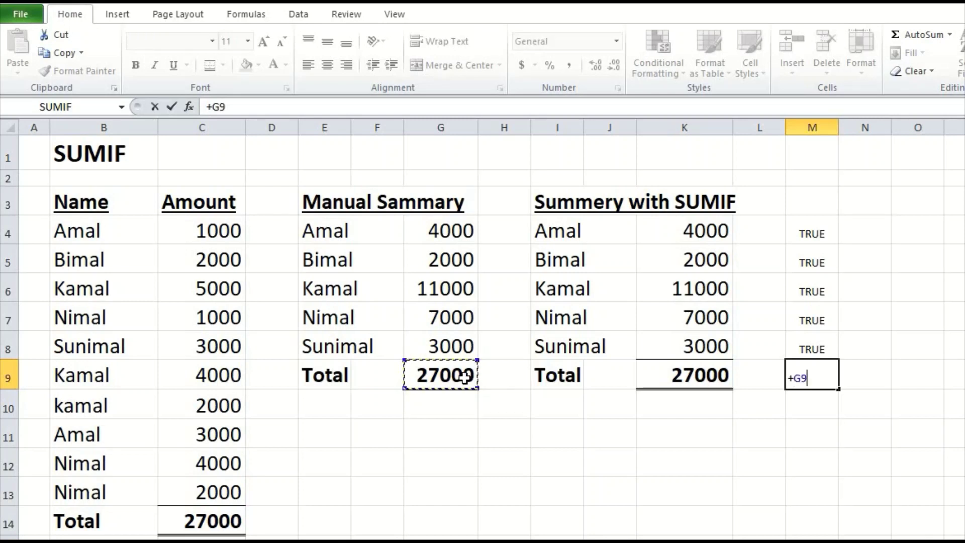
{"action": "type", "text": "="}
{"action": "left_click", "coordinate": [690, 375]}
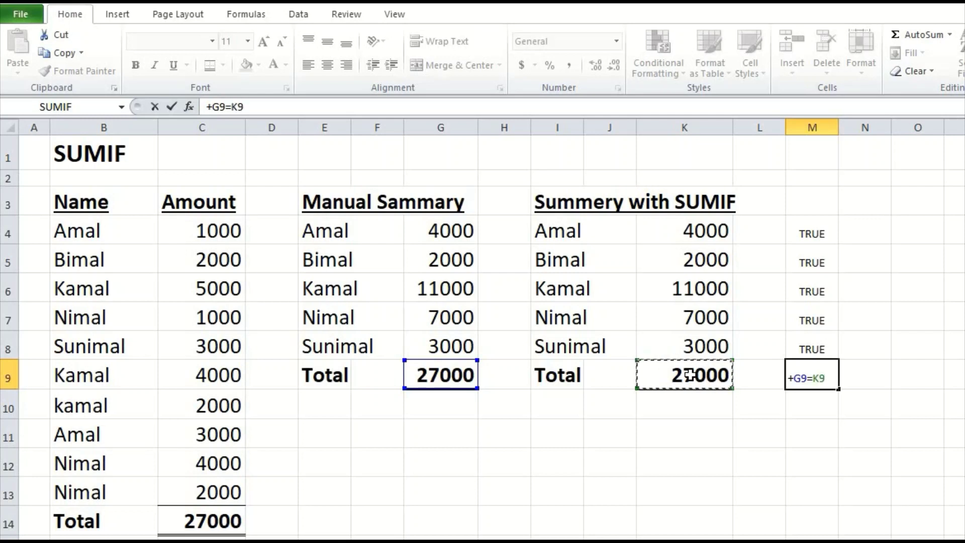
{"action": "key", "text": "Return"}
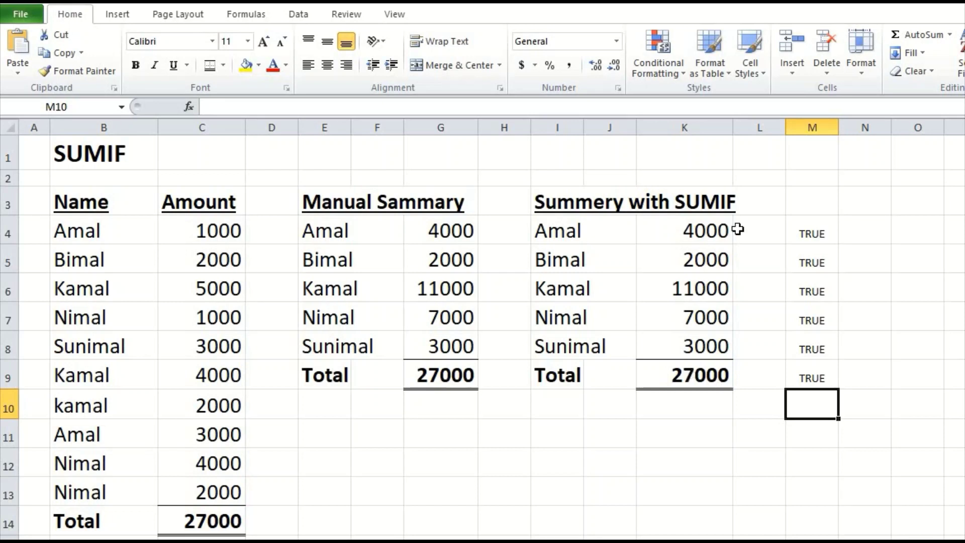
{"action": "left_click", "coordinate": [720, 230]}
Delete the formulas in K4:K8 so K9 drops to 0 and the checks turn FALSE
{"action": "left_click_drag", "start_coordinate": [720, 230], "coordinate": [702, 339]}
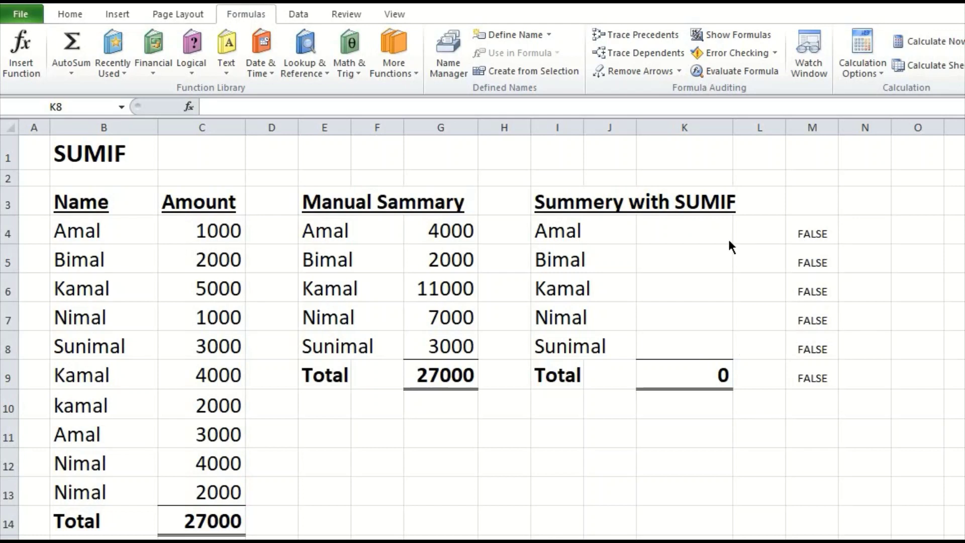
{"action": "left_click", "coordinate": [703, 225]}
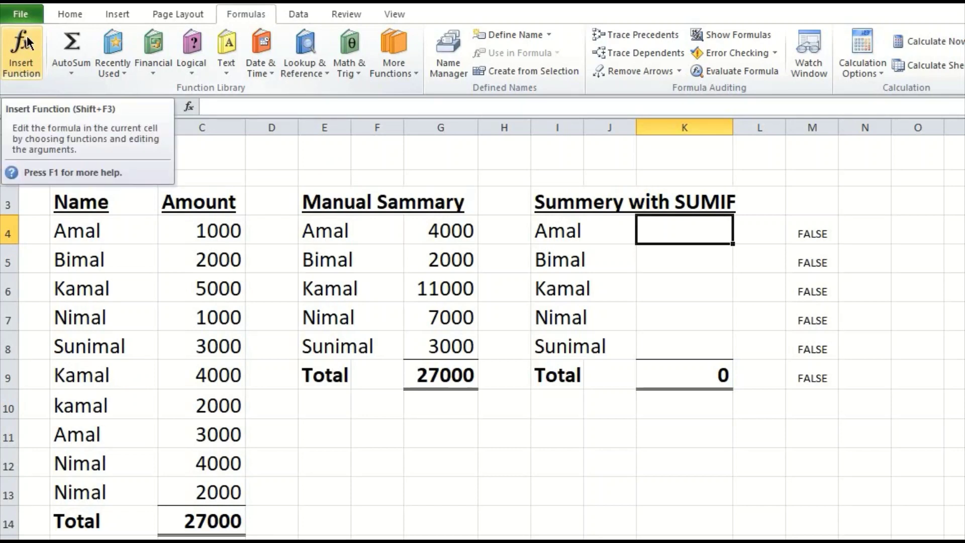
Insert =SUMIF(B4:B13,I4,C4:C13) into K4 through the function dialog, giving 4000
{"action": "left_click", "coordinate": [26, 36]}
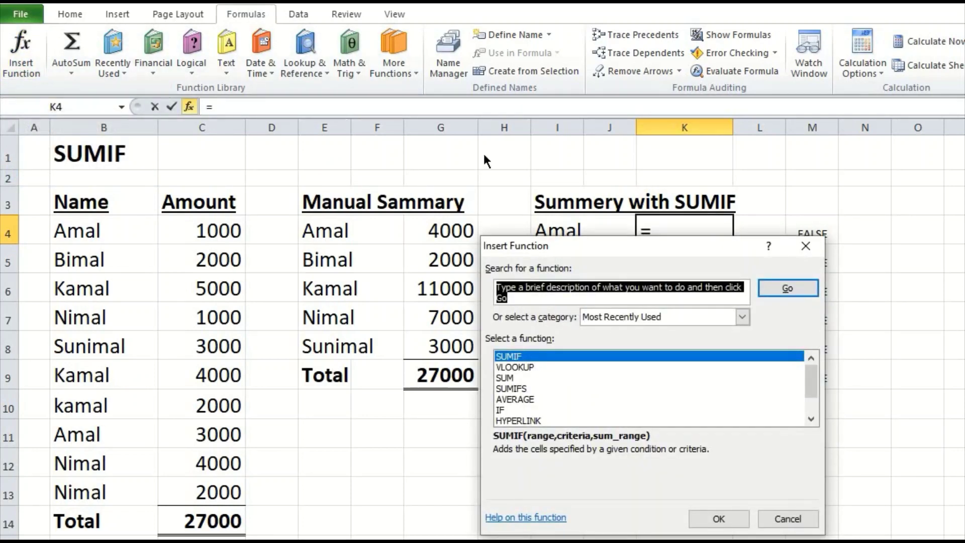
{"action": "left_click_drag", "start_coordinate": [584, 241], "coordinate": [480, 252]}
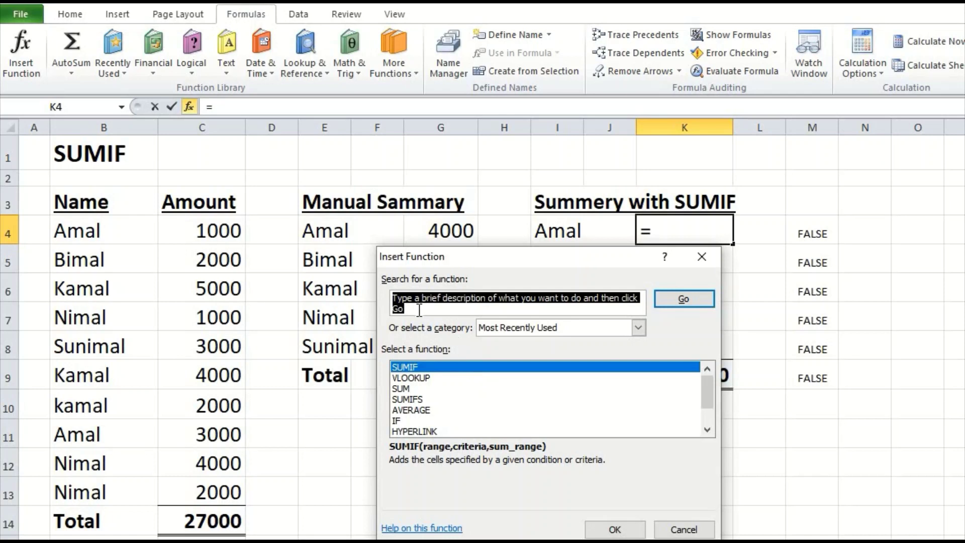
{"action": "left_click", "coordinate": [453, 366]}
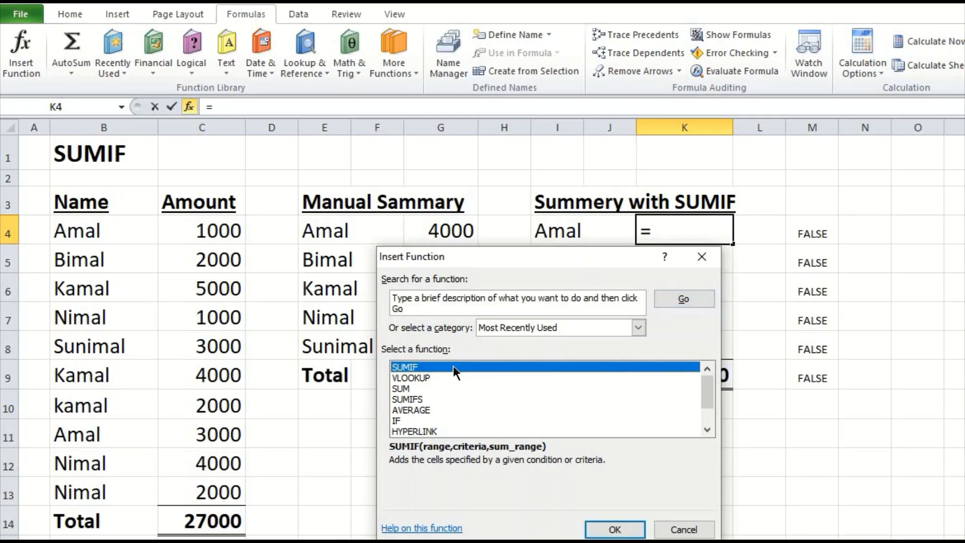
{"action": "left_click", "coordinate": [611, 528]}
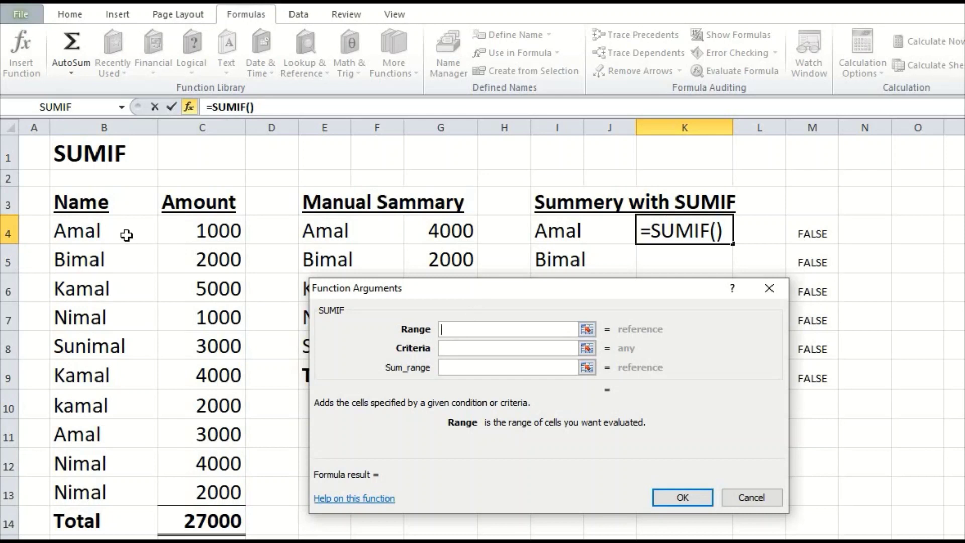
{"action": "left_click_drag", "start_coordinate": [124, 234], "coordinate": [98, 494]}
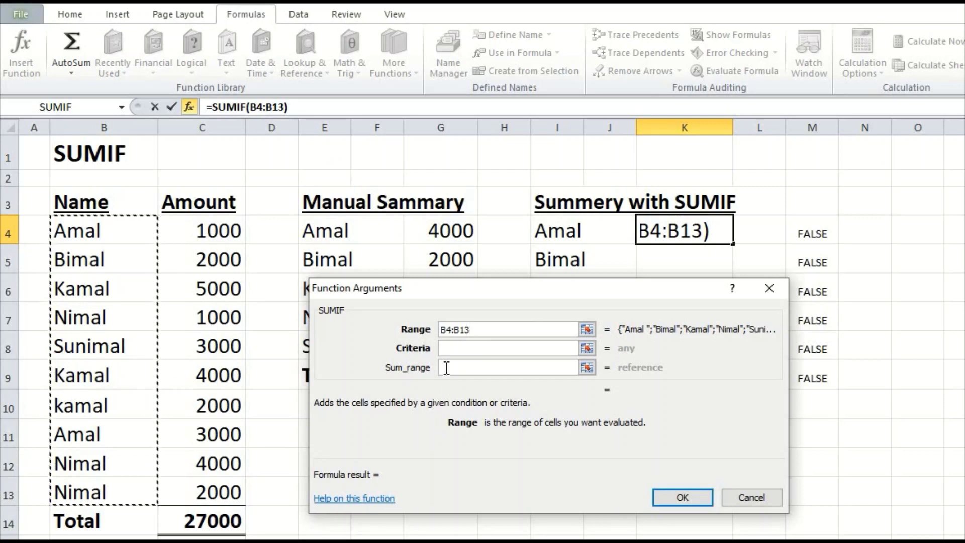
{"action": "left_click", "coordinate": [447, 347]}
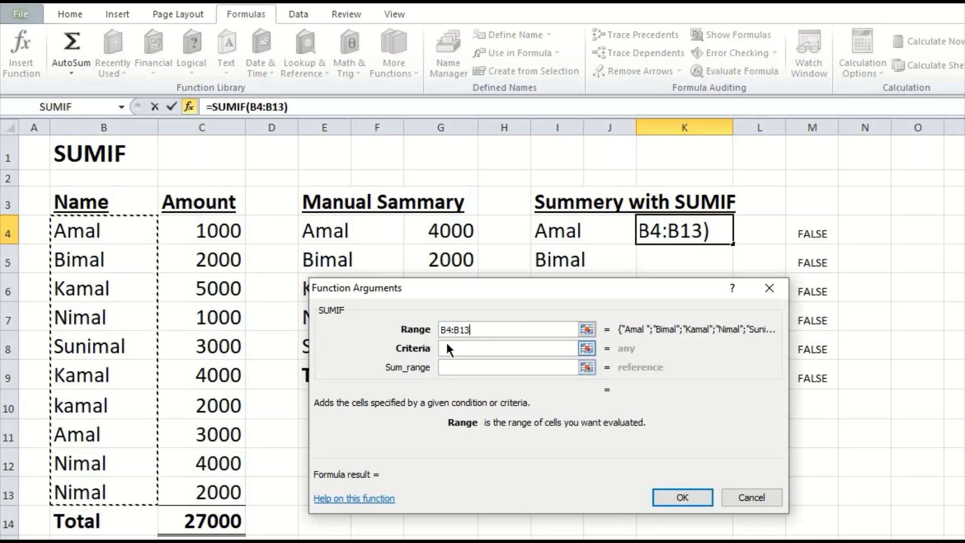
{"action": "left_click", "coordinate": [560, 230]}
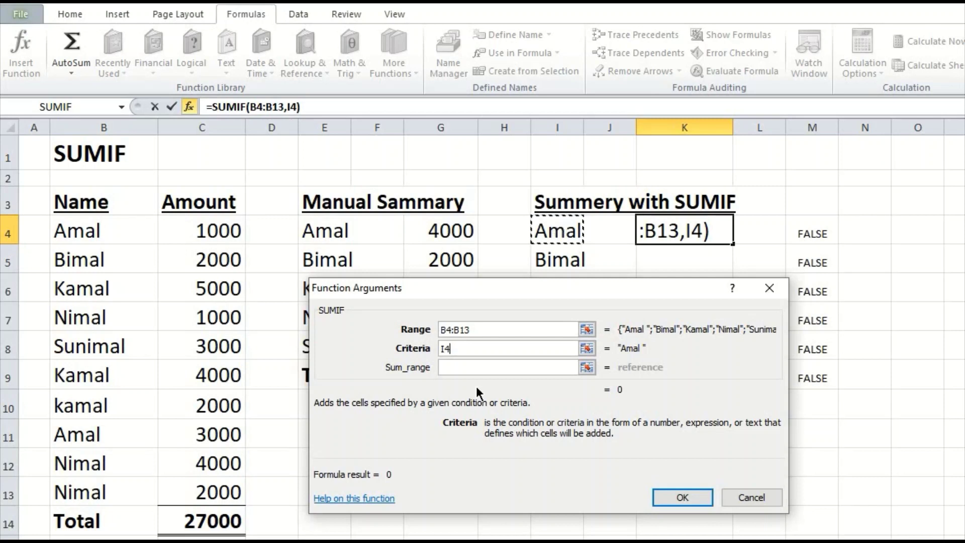
{"action": "left_click", "coordinate": [468, 366]}
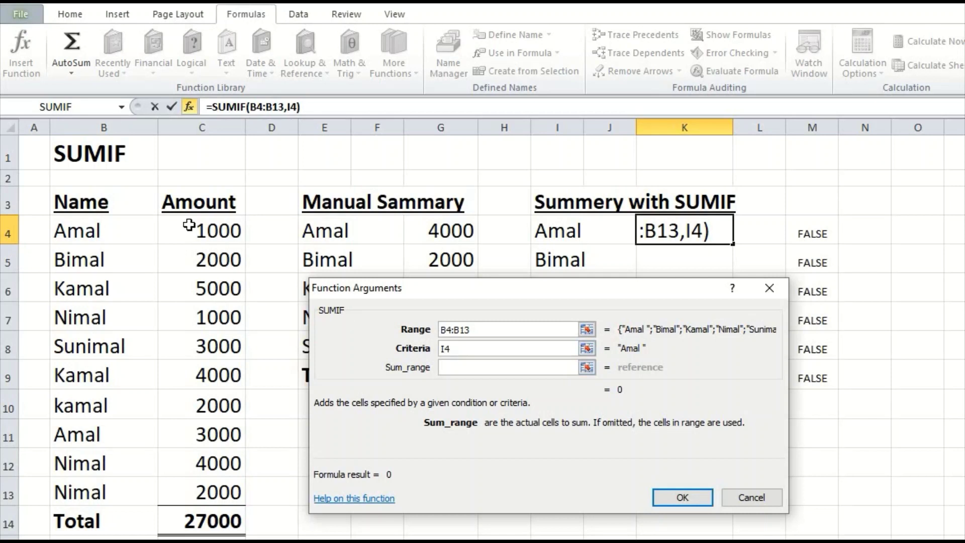
{"action": "left_click_drag", "start_coordinate": [189, 225], "coordinate": [189, 501]}
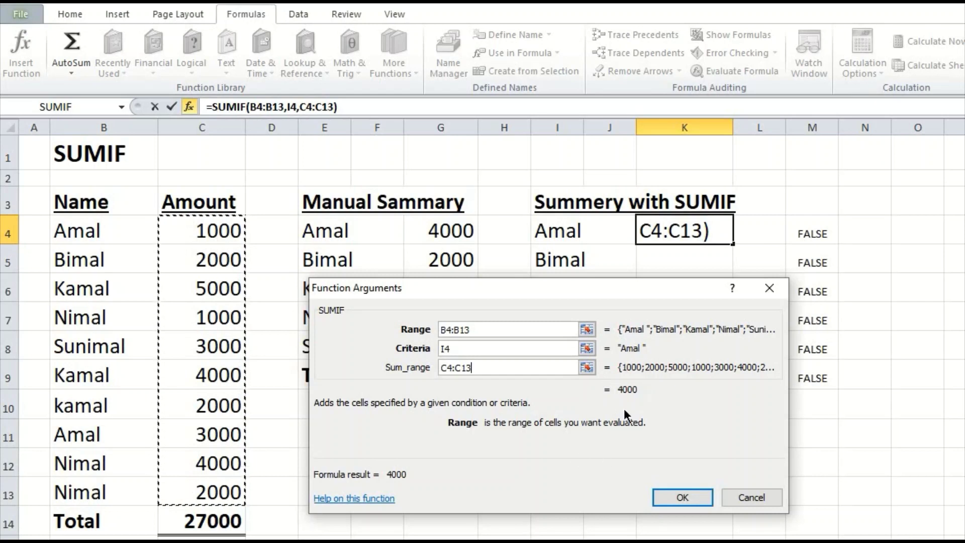
{"action": "left_click", "coordinate": [667, 495]}
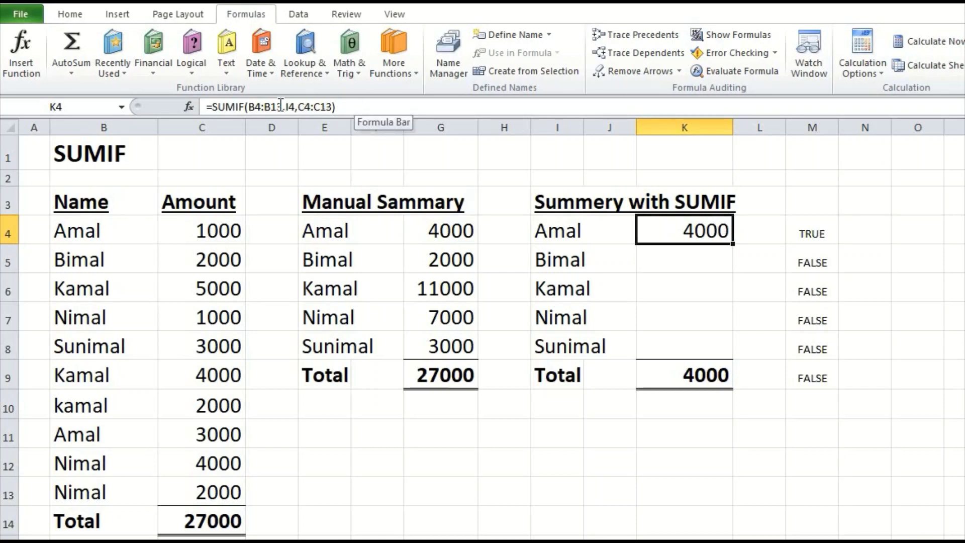
Change K4's ranges to absolute $B$4:$B$13 and $C$4:$C$13 with F4
{"action": "left_click", "coordinate": [258, 107]}
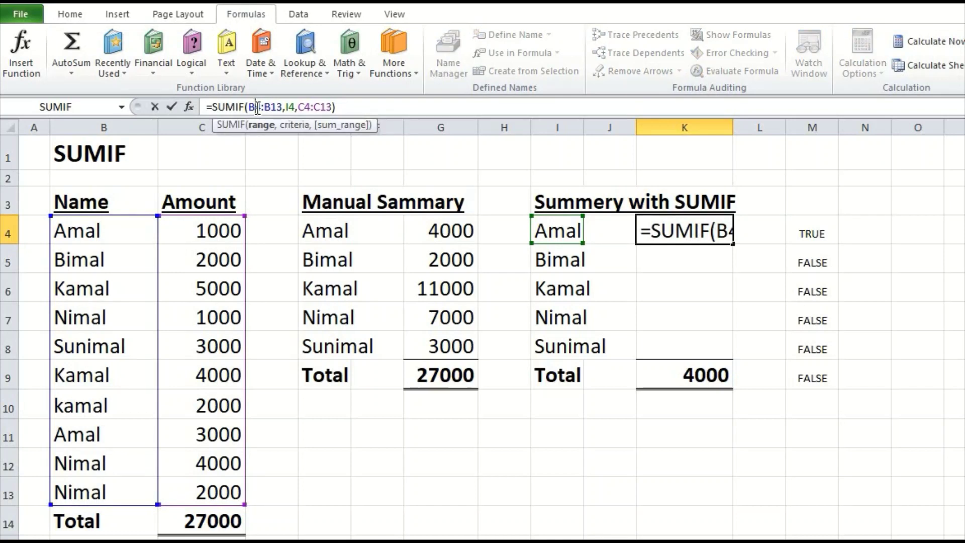
{"action": "key", "text": "F4"}
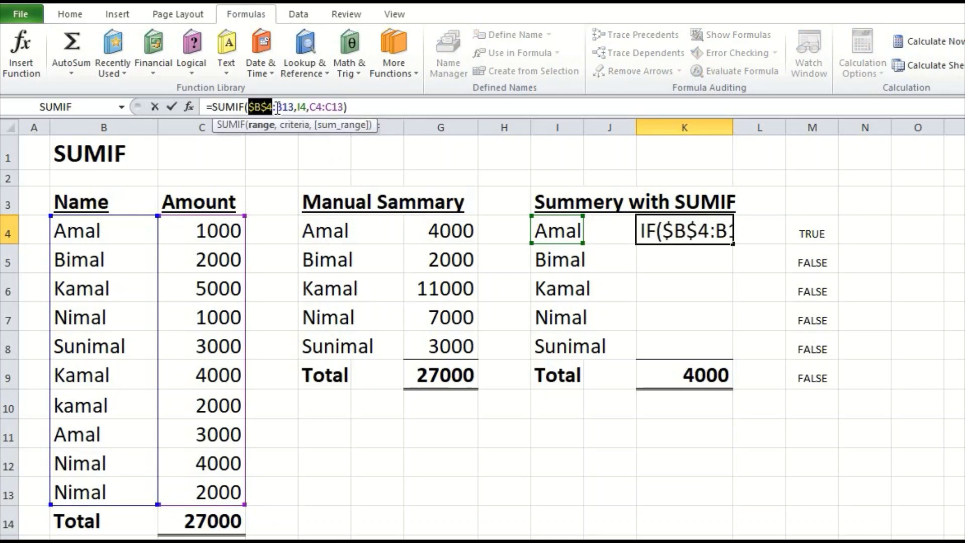
{"action": "left_click", "coordinate": [284, 107]}
{"action": "key", "text": "F4"}
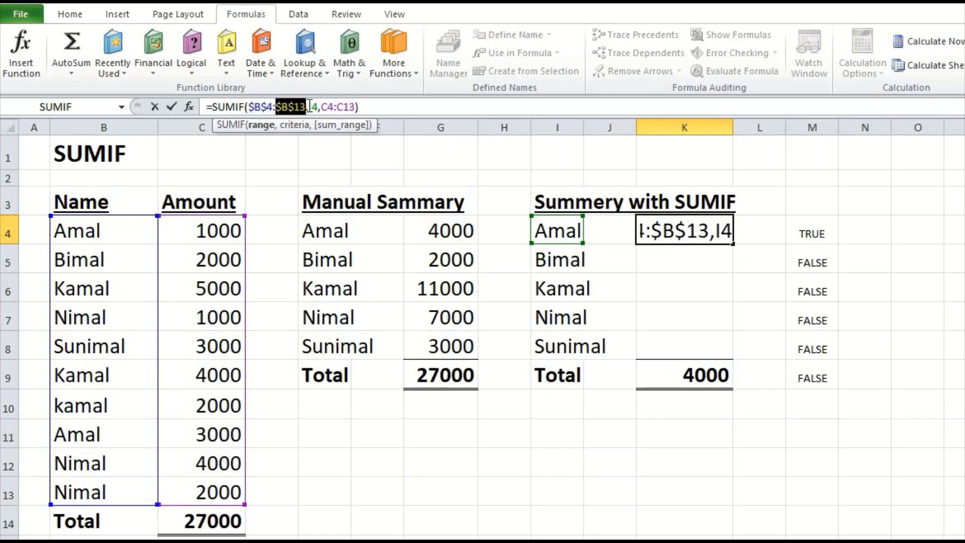
{"action": "left_click", "coordinate": [328, 107]}
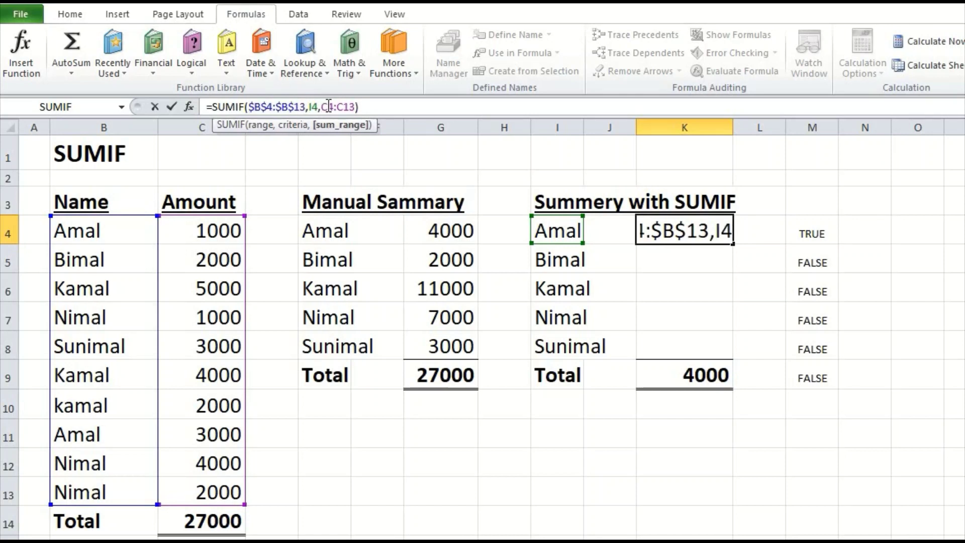
{"action": "key", "text": "F4"}
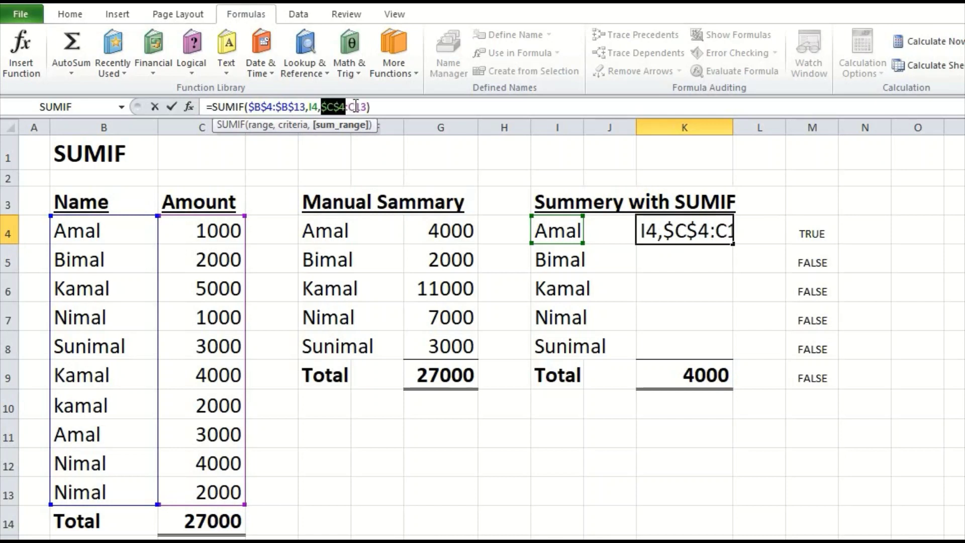
{"action": "left_click", "coordinate": [357, 107]}
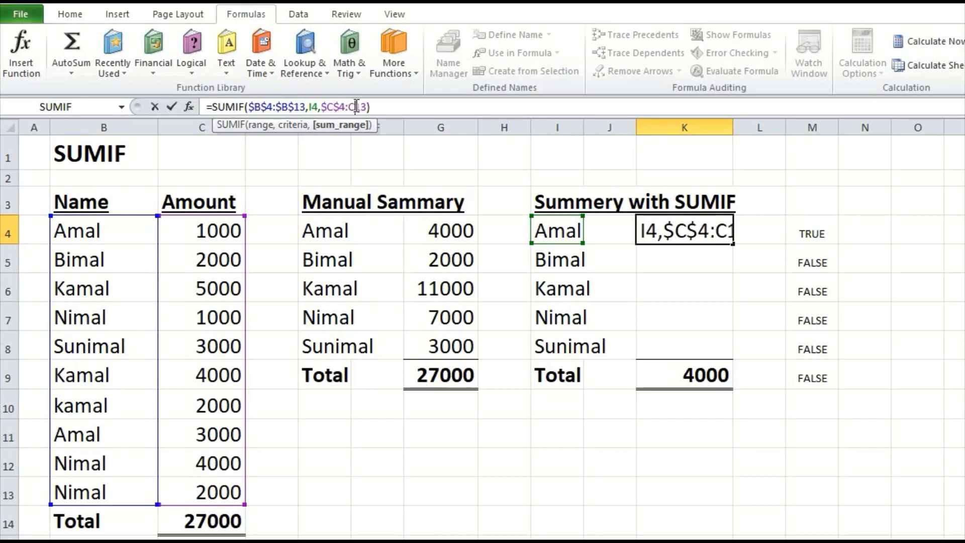
{"action": "key", "text": "F4"}
{"action": "key", "text": "Return"}
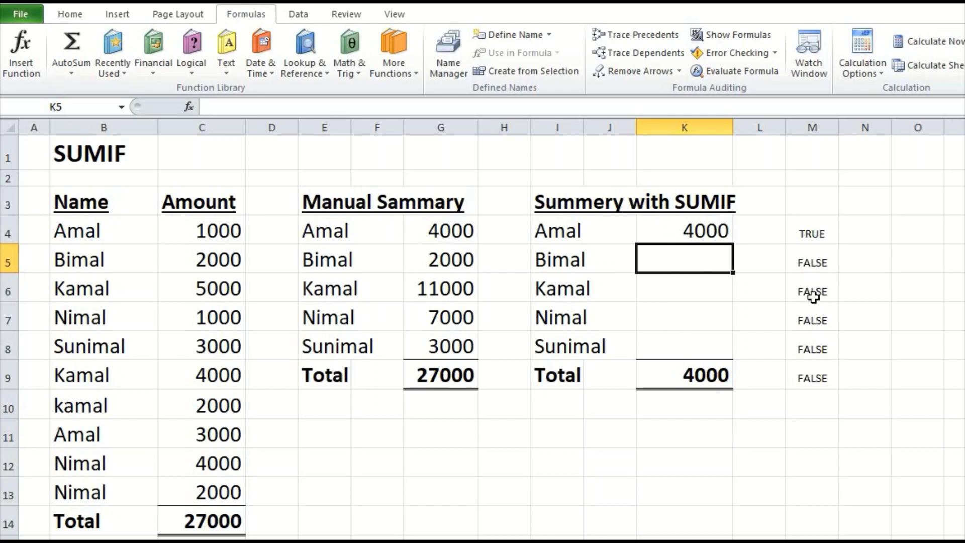
Fill K4's SUMIF formula down to K8 so the Total reaches 27000
{"action": "left_click", "coordinate": [696, 237]}
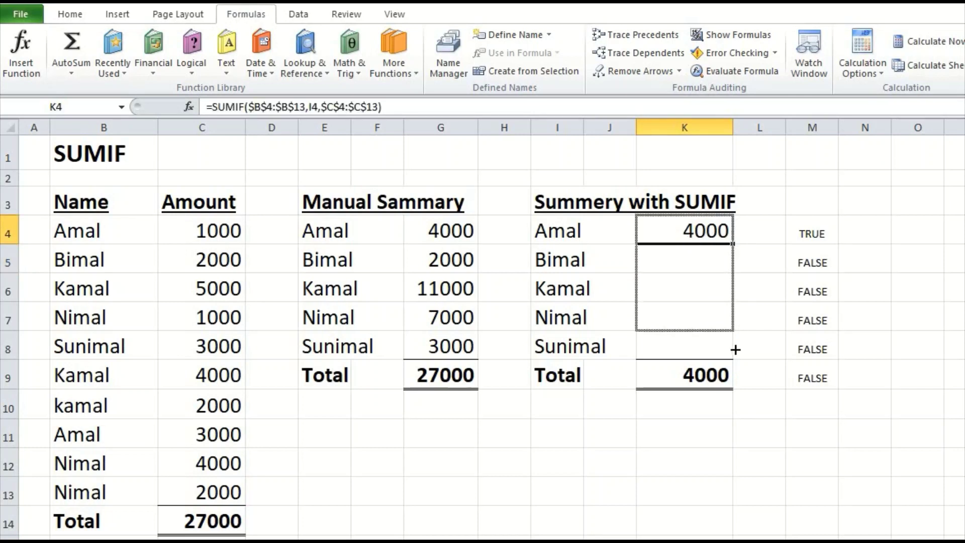
{"action": "left_click_drag", "start_coordinate": [744, 300], "coordinate": [735, 350]}
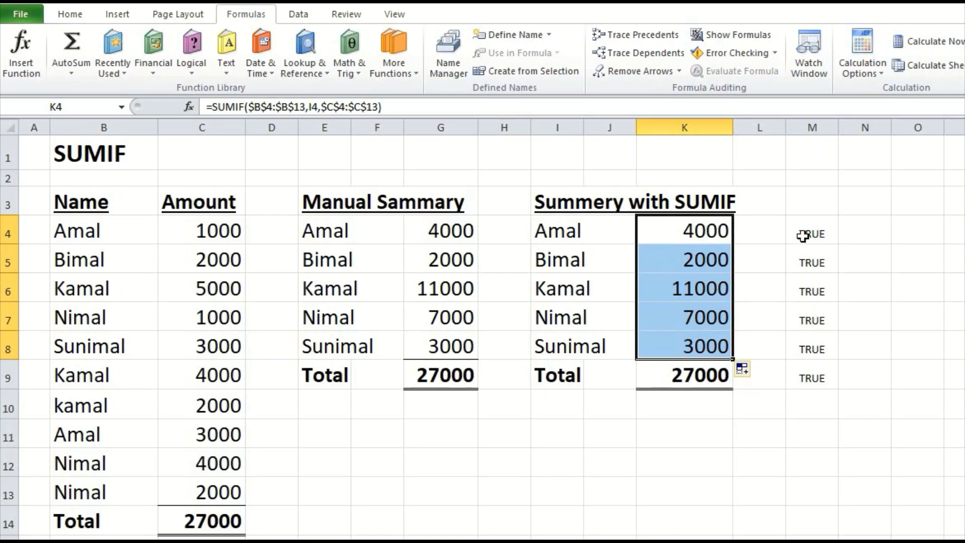